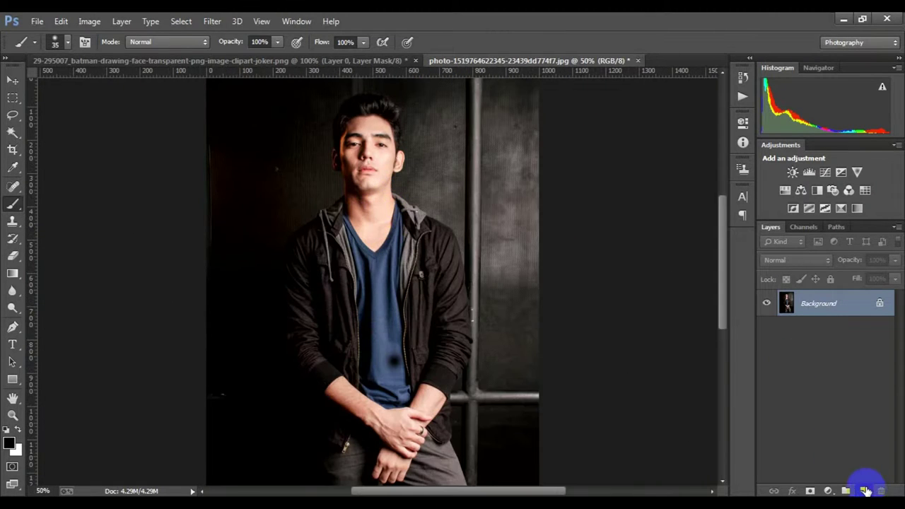
Step: Add a blank Layer 1 and set the foreground colour to dark green #04842e
click(866, 490)
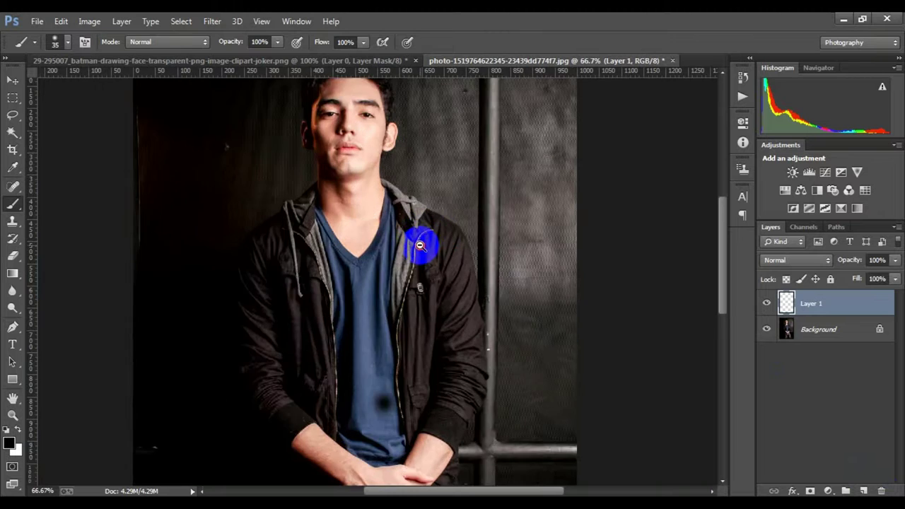
scroll(390, 277, up, 1)
click(8, 443)
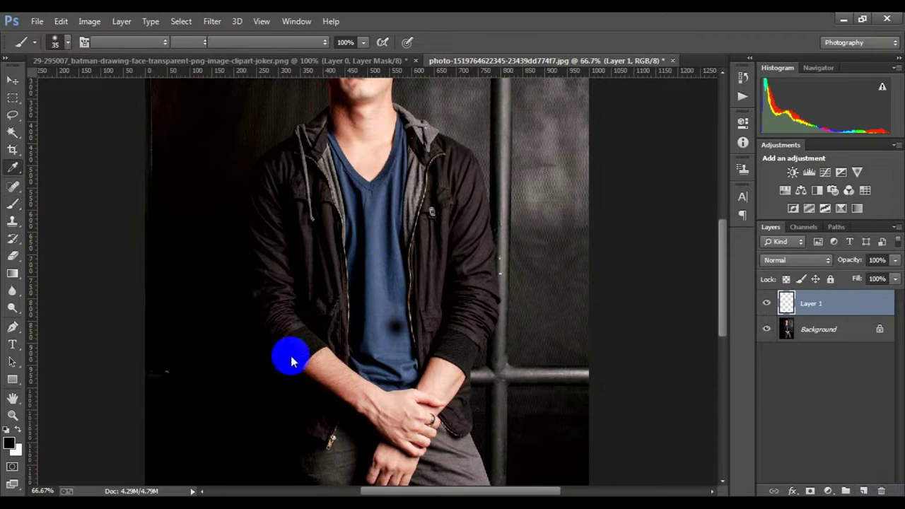
click(649, 265)
click(621, 236)
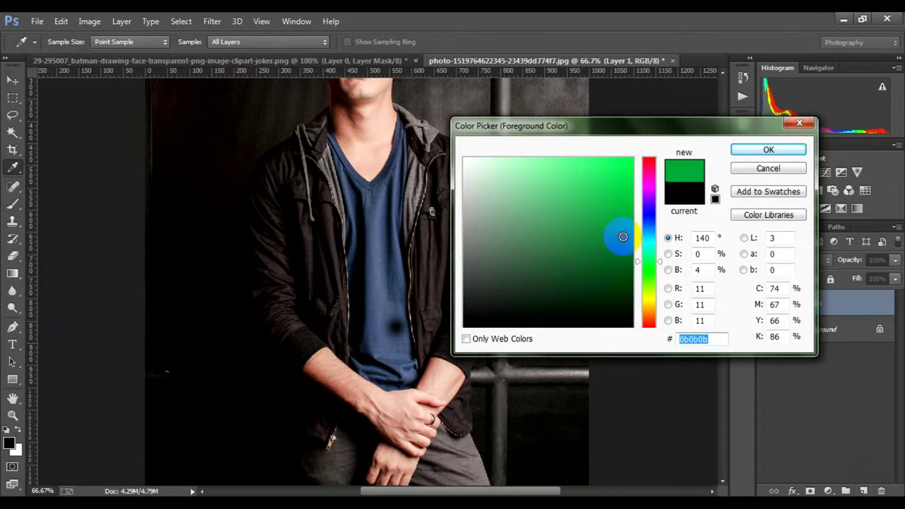
click(767, 150)
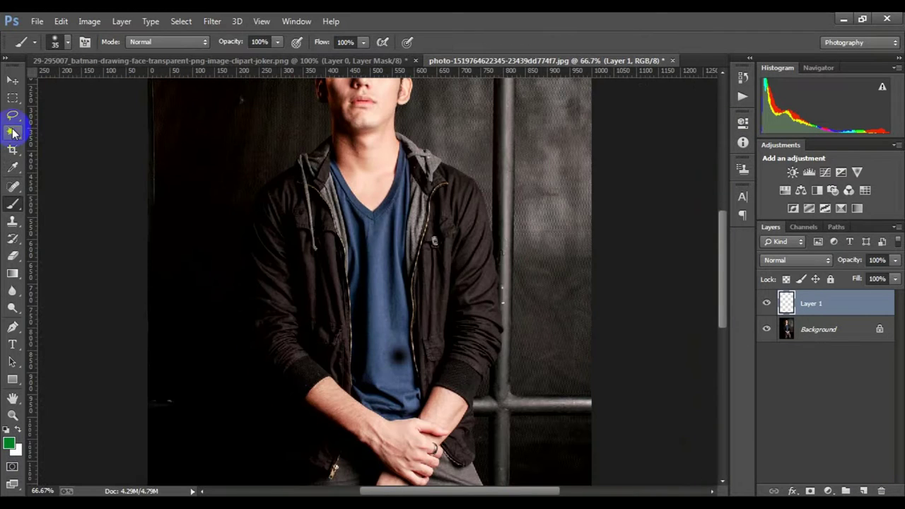
Step: Clear the selection, zoom in on the chest and switch to the Brush tool
click(12, 132)
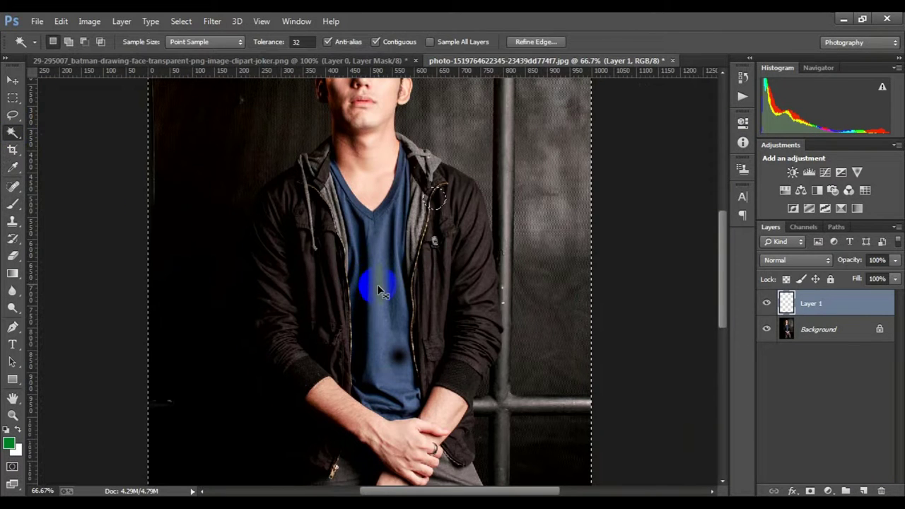
key(ctrl+d)
key(ctrl+minus)
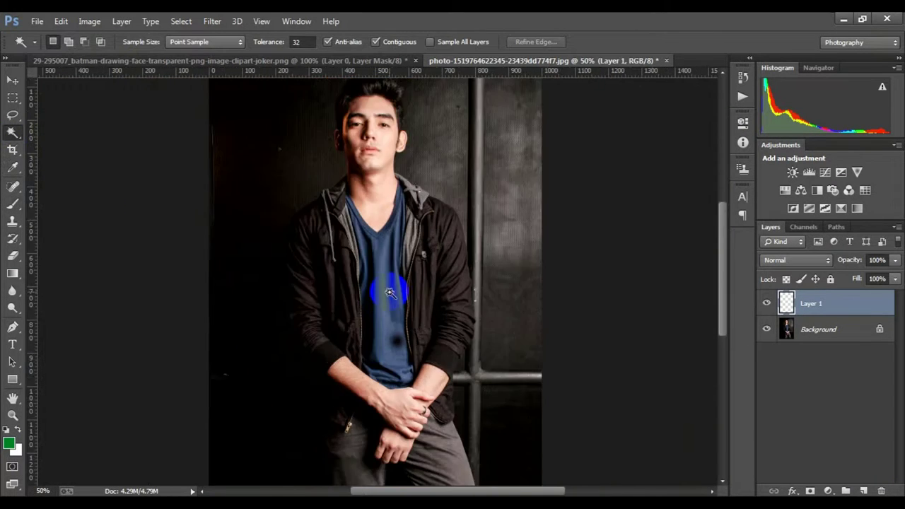
key(ctrl+plus)
key(ctrl+plus)
key(ctrl+plus)
click(12, 203)
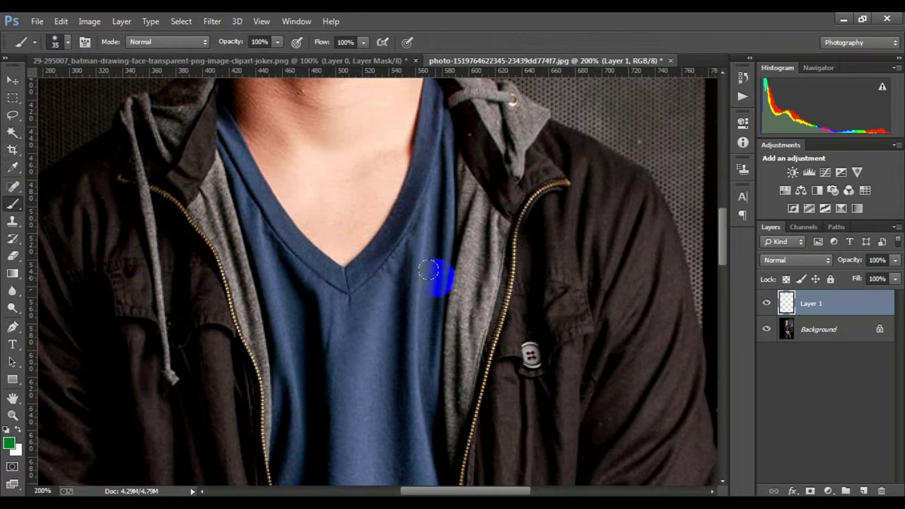
scroll(434, 247, up, 3)
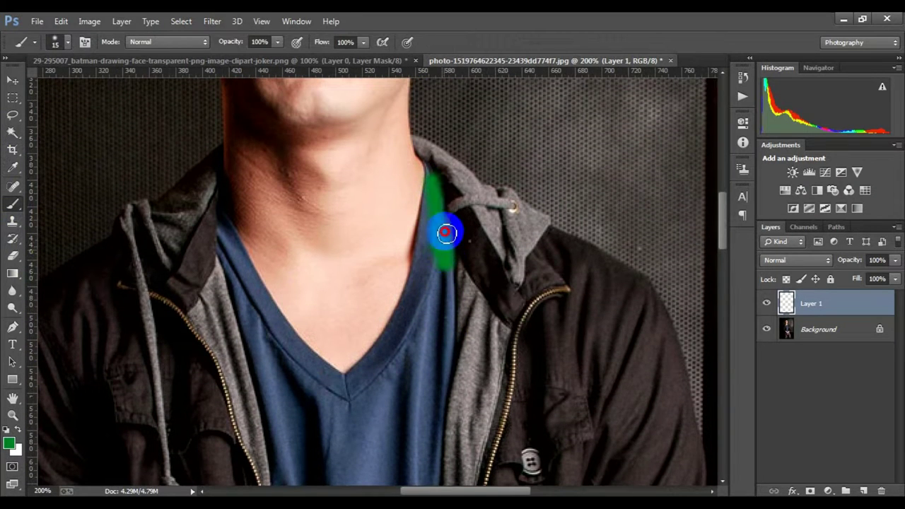
Step: Paint green along both front edges of the shirt down toward the hands
drag(445, 233, 448, 295)
mouse_move(434, 200)
mouse_down()
mouse_move(420, 300)
mouse_move(443, 217)
mouse_up()
scroll(418, 340, down, 3)
drag(418, 340, 428, 324)
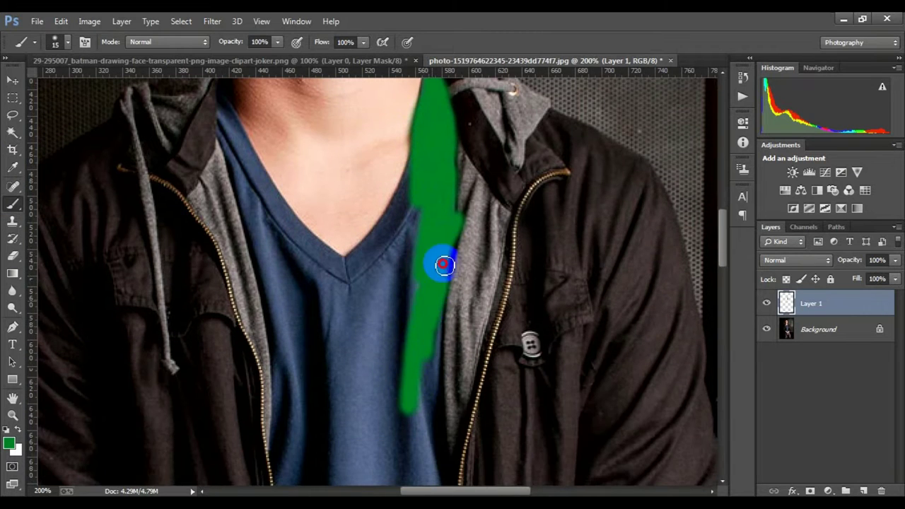
drag(435, 372, 430, 399)
scroll(428, 370, down, 2)
scroll(438, 284, down, 3)
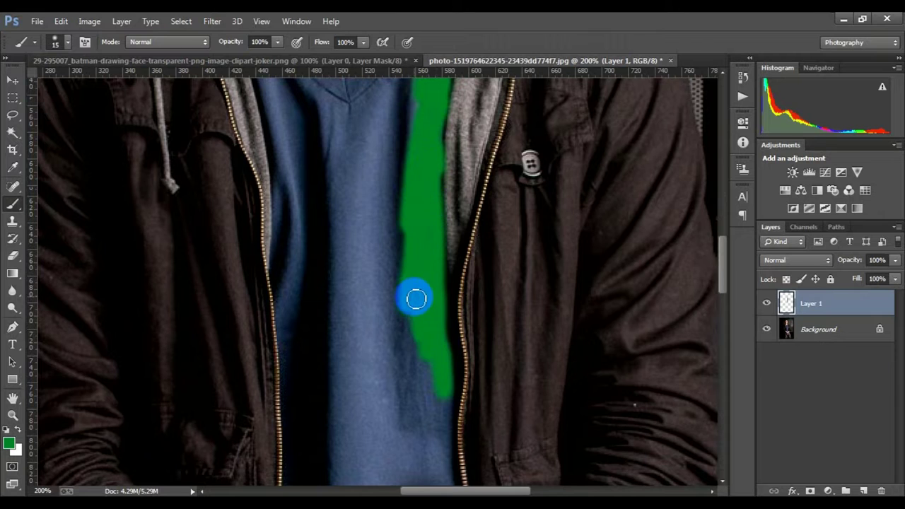
scroll(414, 298, down, 5)
drag(449, 194, 453, 306)
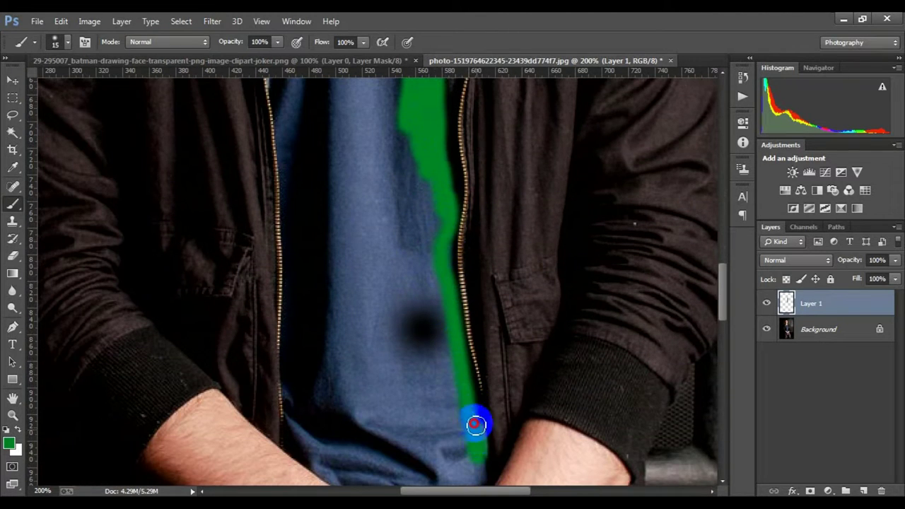
drag(410, 240, 413, 189)
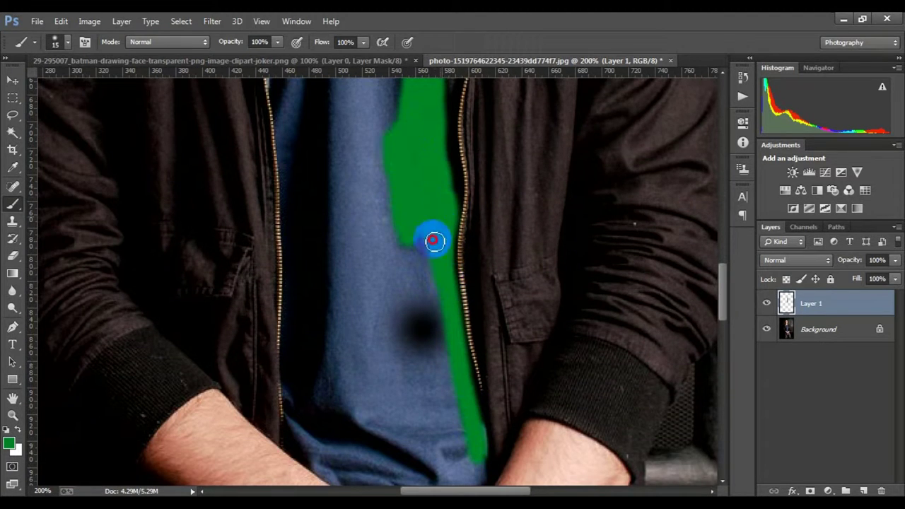
scroll(434, 242, down, 1)
drag(434, 241, 433, 262)
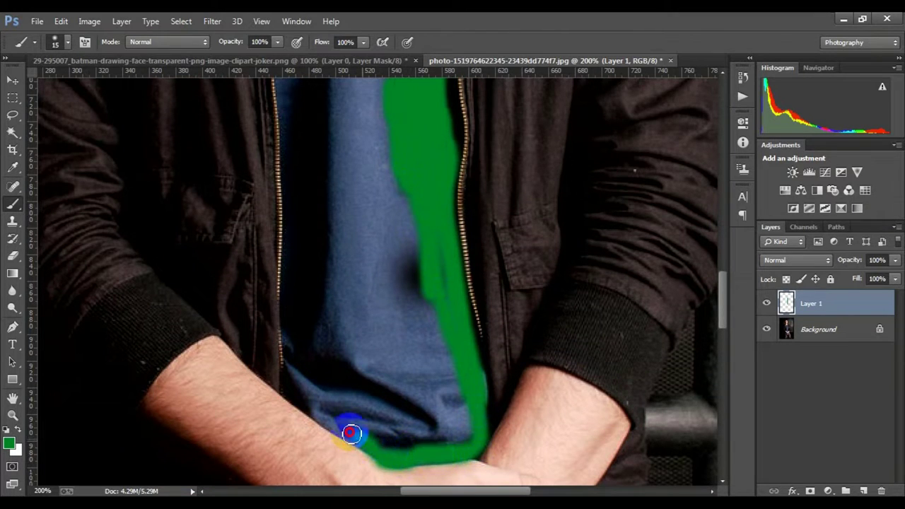
Step: Paint green along the V-neck collar and up the shirt's middle
scroll(313, 202, up, 3)
scroll(313, 189, up, 3)
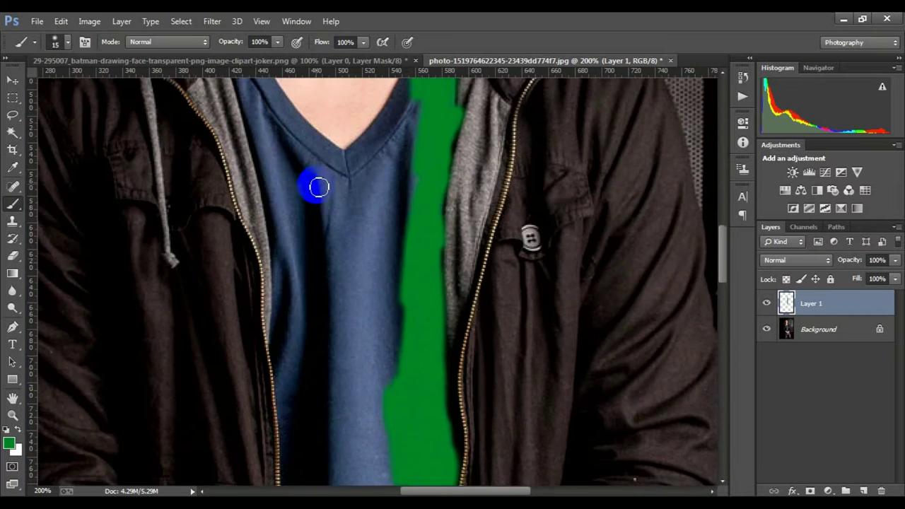
scroll(313, 186, up, 1)
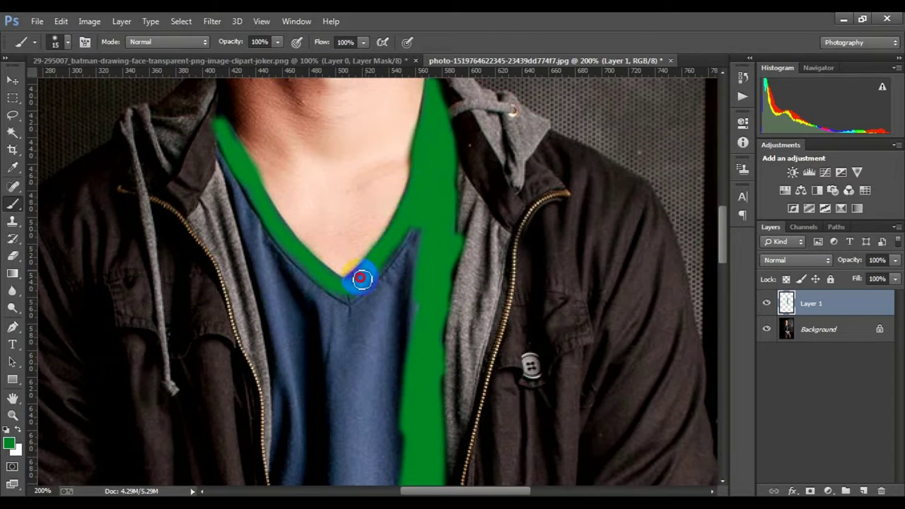
mouse_move(361, 279)
mouse_down()
mouse_move(404, 267)
mouse_move(247, 202)
mouse_up()
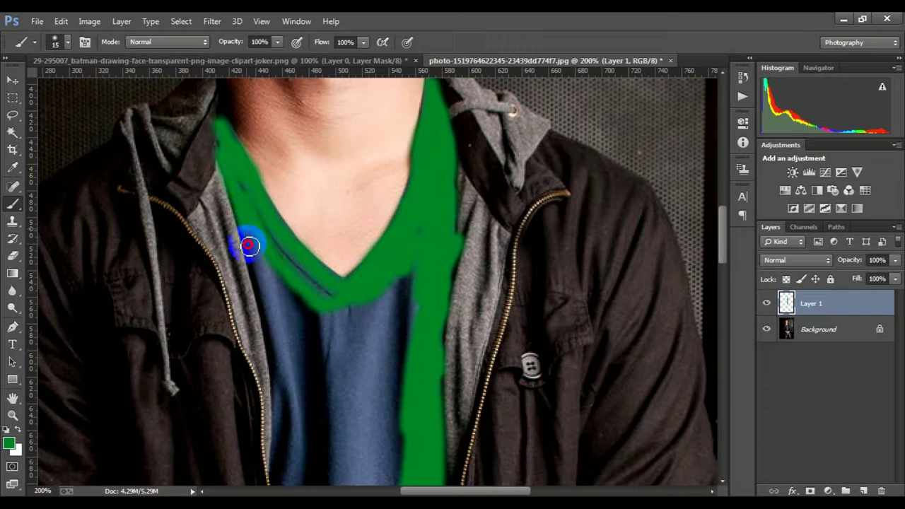
scroll(273, 304, down, 5)
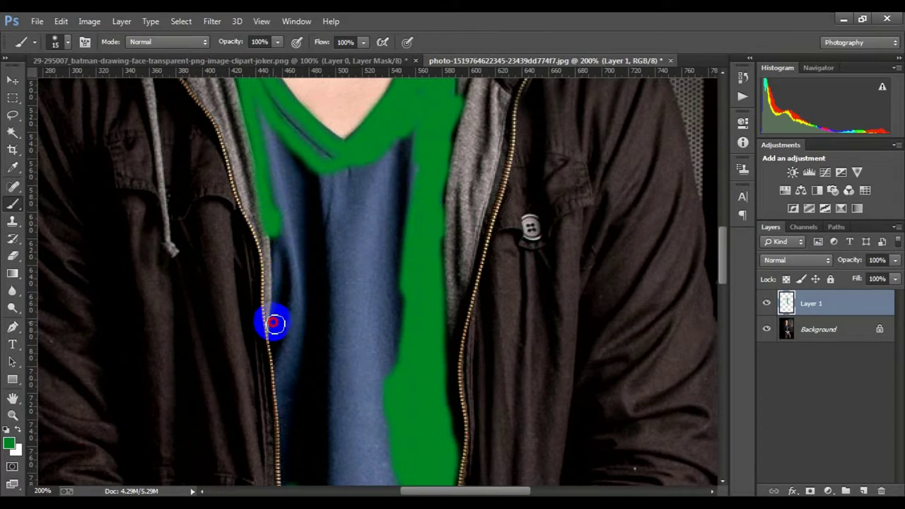
scroll(275, 340, down, 4)
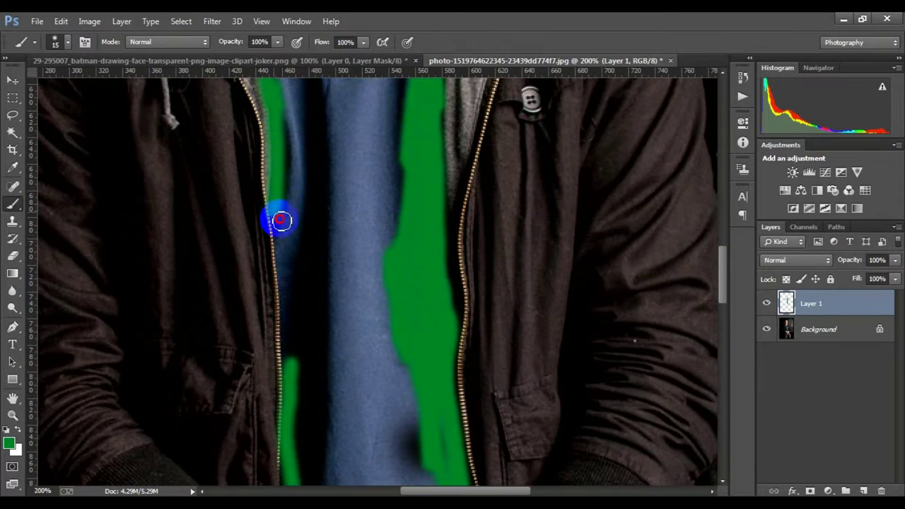
drag(281, 221, 293, 358)
scroll(299, 267, down, 3)
scroll(292, 328, down, 2)
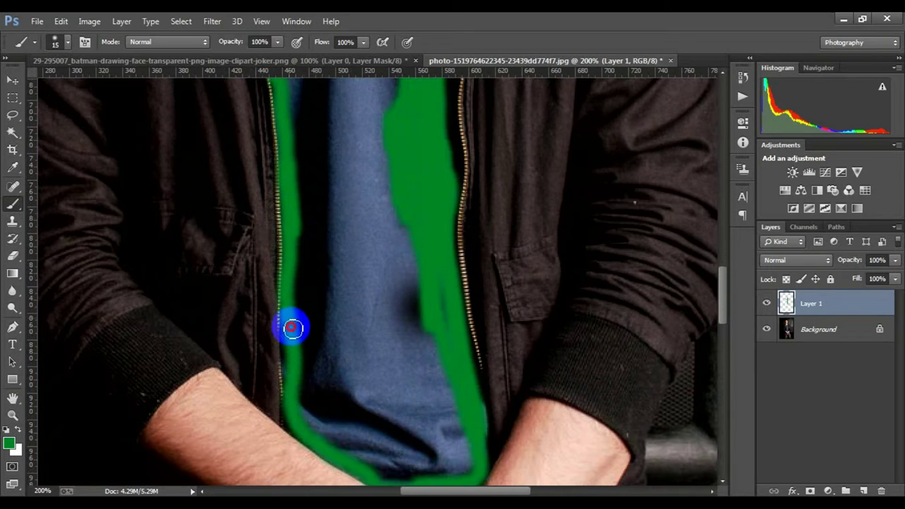
scroll(326, 354, up, 1)
drag(364, 354, 396, 258)
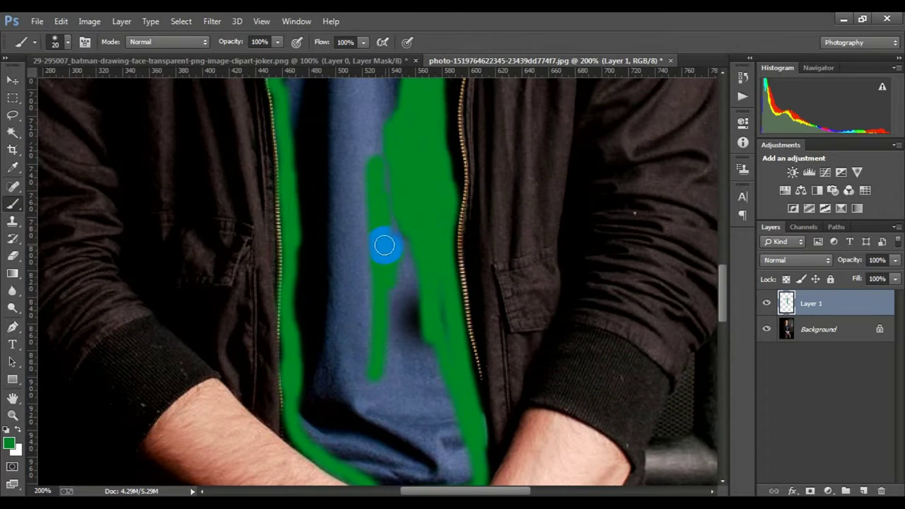
Step: Enlarge the brush to 40 px and paint the shirt centre and below-collar strip green
key(bracketright)
key(bracketright)
mouse_move(384, 174)
mouse_down()
mouse_move(389, 344)
mouse_move(309, 185)
mouse_up()
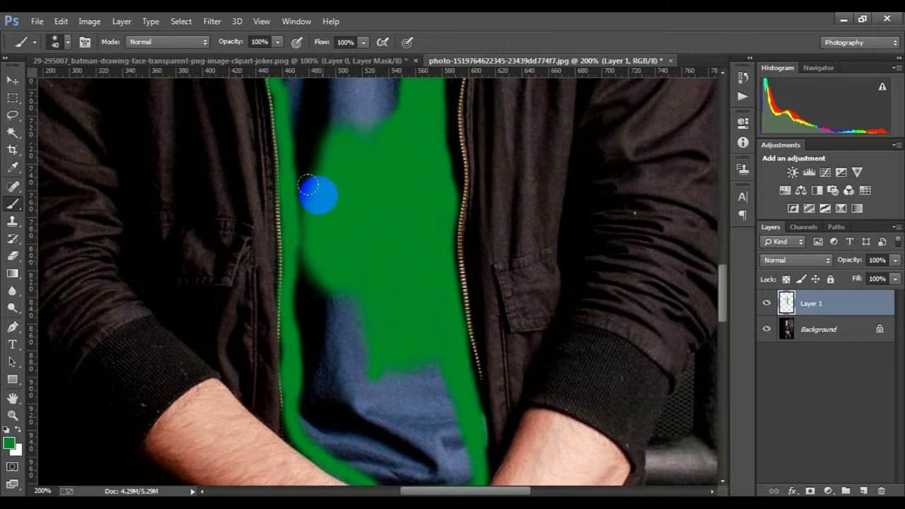
scroll(332, 195, up, 3)
scroll(368, 203, up, 3)
scroll(389, 177, up, 3)
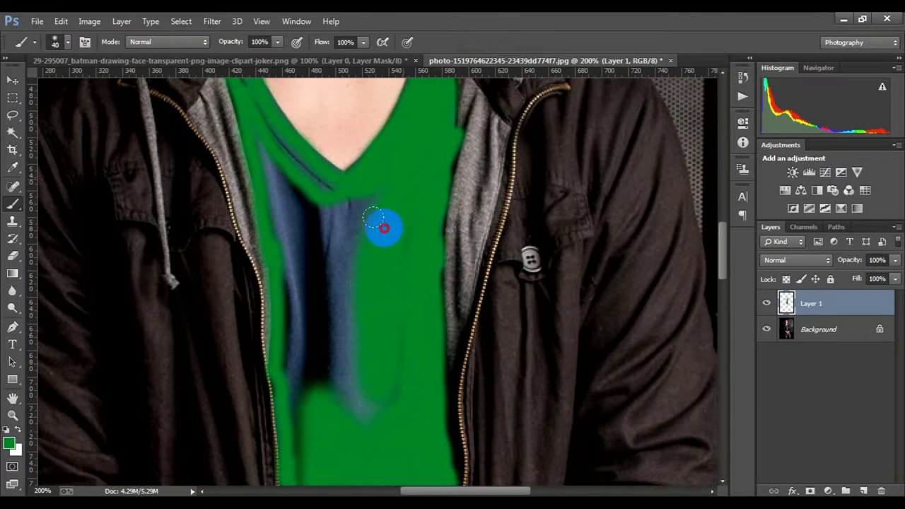
drag(384, 228, 297, 169)
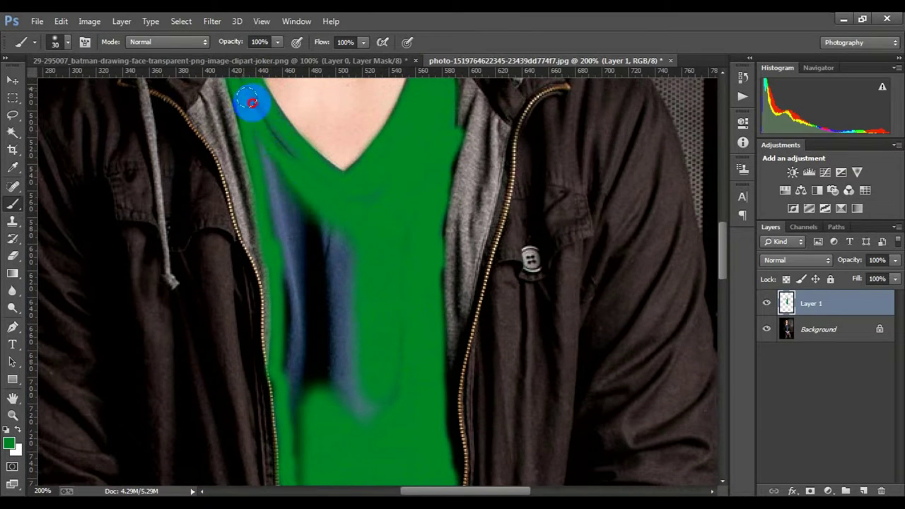
mouse_move(249, 97)
mouse_down()
mouse_move(269, 158)
mouse_move(344, 218)
mouse_up()
Step: Cover the remaining blue strips down to the shirt bottom in green
mouse_move(356, 293)
mouse_down()
mouse_move(340, 316)
mouse_move(292, 283)
mouse_move(289, 319)
mouse_move(377, 388)
mouse_up()
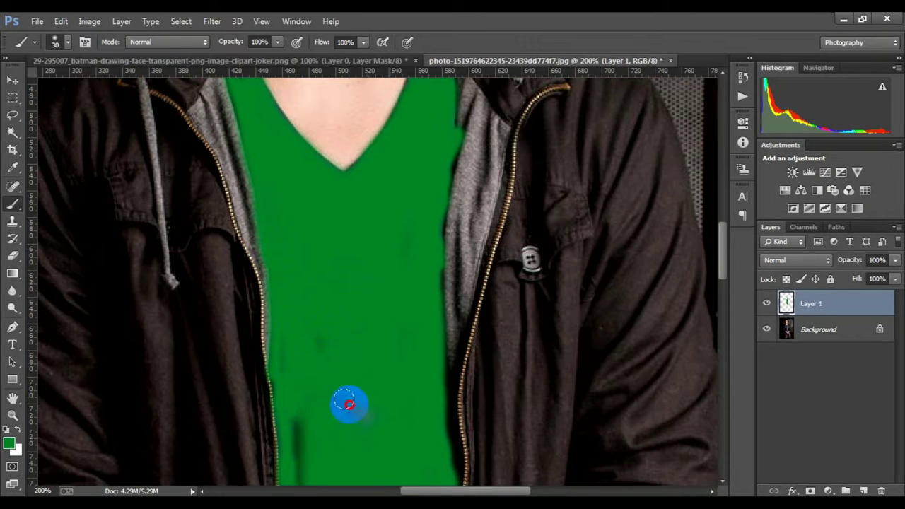
scroll(406, 215, down, 5)
scroll(307, 344, down, 5)
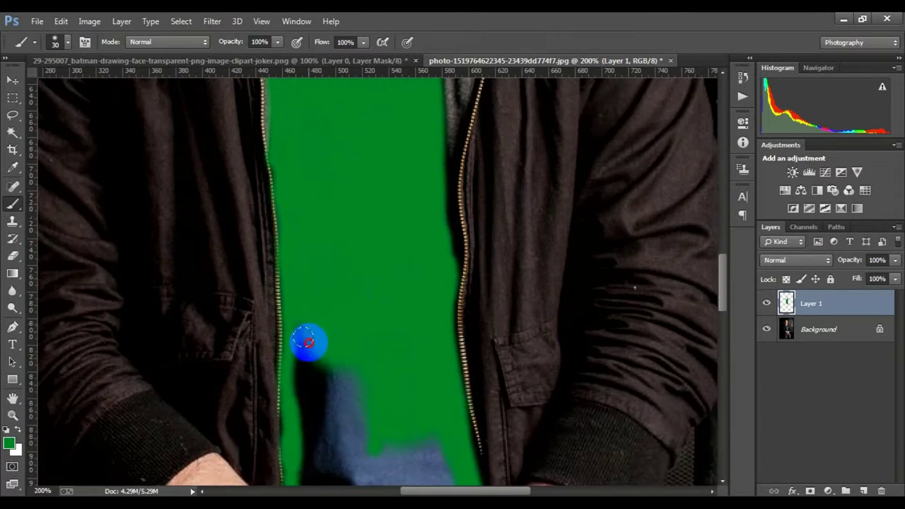
mouse_move(307, 344)
mouse_down()
mouse_move(303, 431)
mouse_move(374, 437)
mouse_up()
scroll(374, 437, down, 2)
mouse_move(404, 347)
mouse_down()
mouse_move(373, 404)
mouse_move(314, 373)
mouse_move(396, 429)
mouse_move(427, 282)
mouse_move(434, 363)
mouse_move(368, 339)
mouse_move(360, 374)
mouse_move(427, 412)
mouse_up()
scroll(416, 347, up, 1)
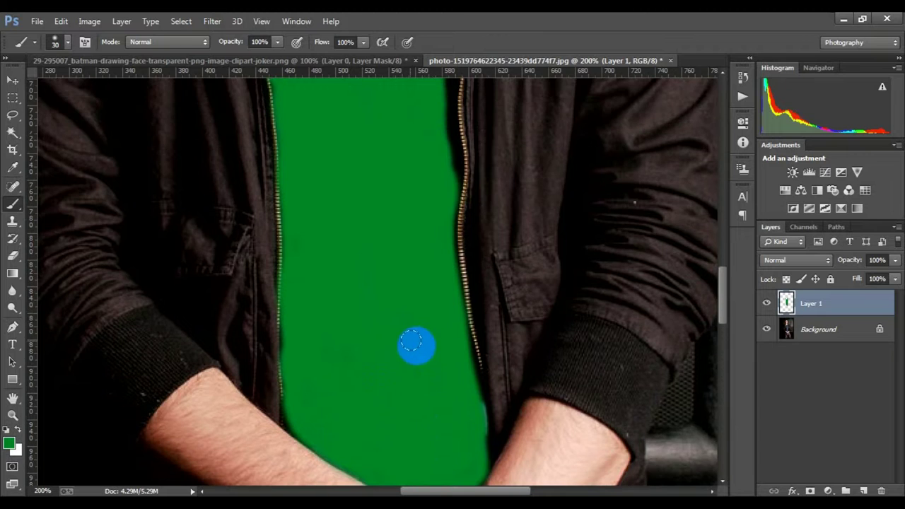
alt+scroll(517, 323, down, 3)
alt+scroll(722, 336, down, 1)
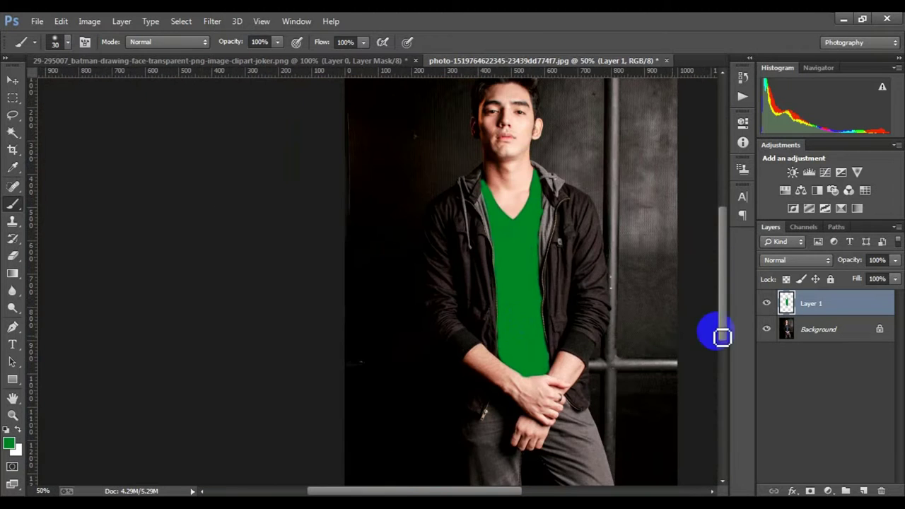
Step: Set Layer 1's blend mode to Multiply to shade the green shirt
click(804, 260)
click(778, 58)
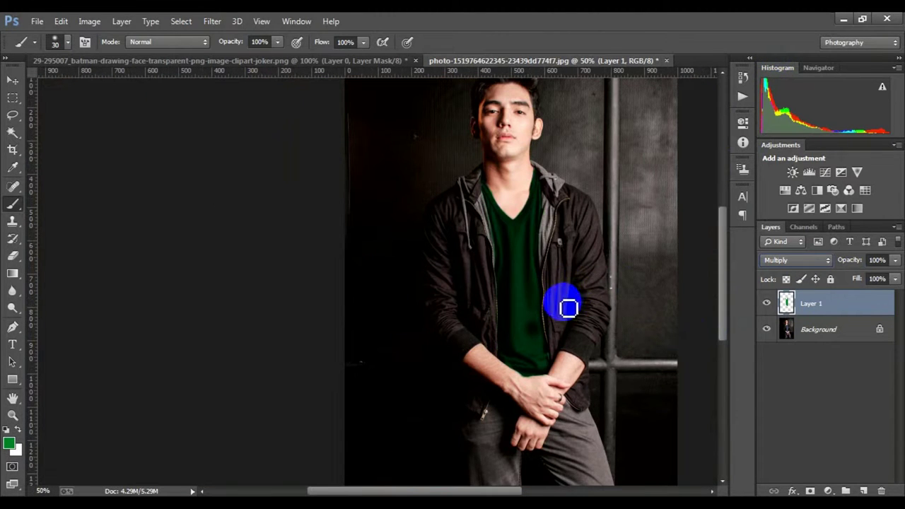
alt+scroll(562, 289, down, 1)
alt+scroll(453, 287, up, 1)
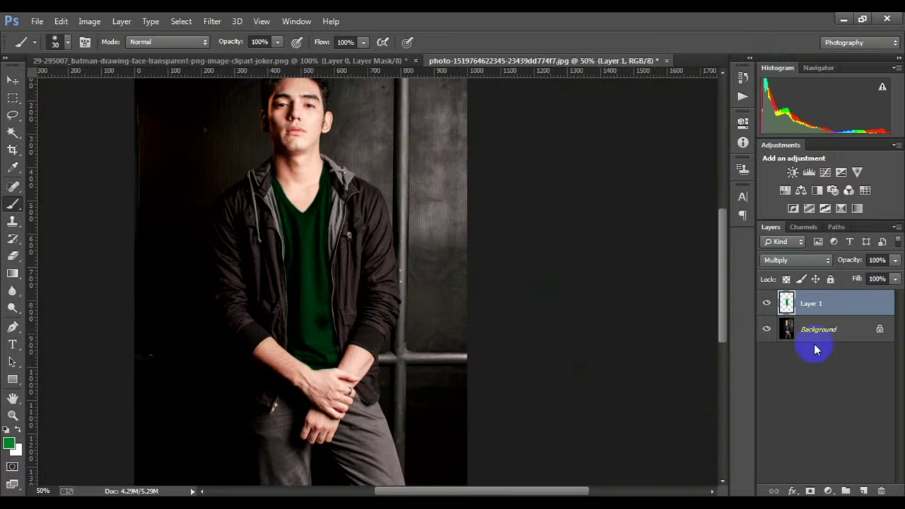
Step: Add a blank Layer 2 and set the foreground colour to dark red
click(863, 490)
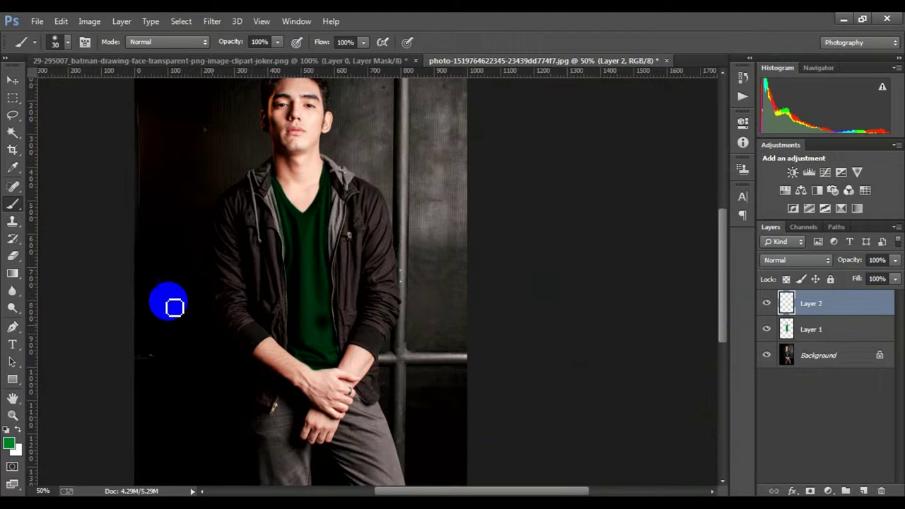
click(9, 443)
drag(637, 267, 643, 323)
click(769, 149)
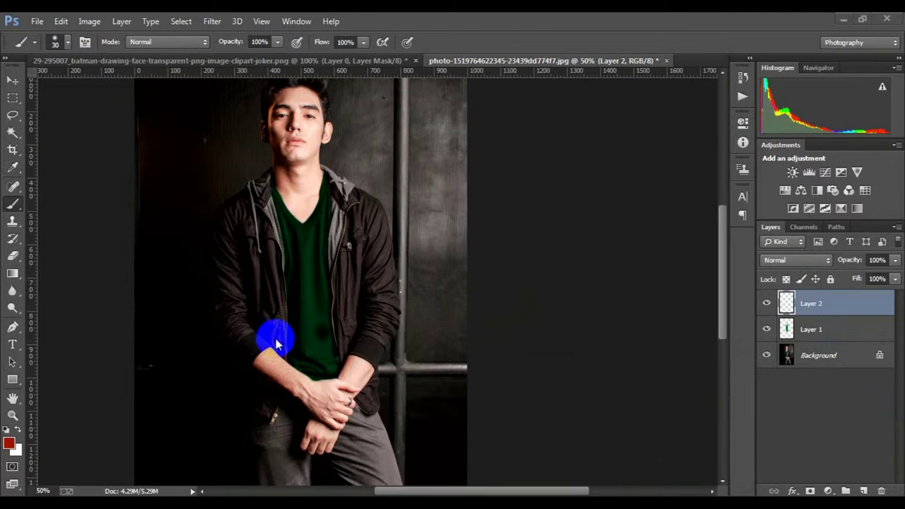
scroll(293, 313, down, 1)
scroll(293, 314, up, 1)
Step: Change the foreground colour to the brighter red #b11003
click(9, 443)
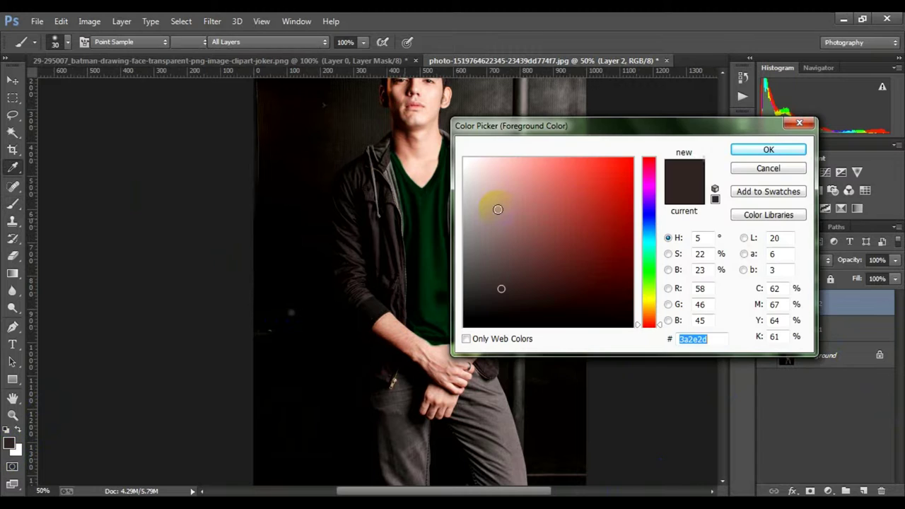
click(630, 210)
click(764, 153)
scroll(385, 196, up, 1)
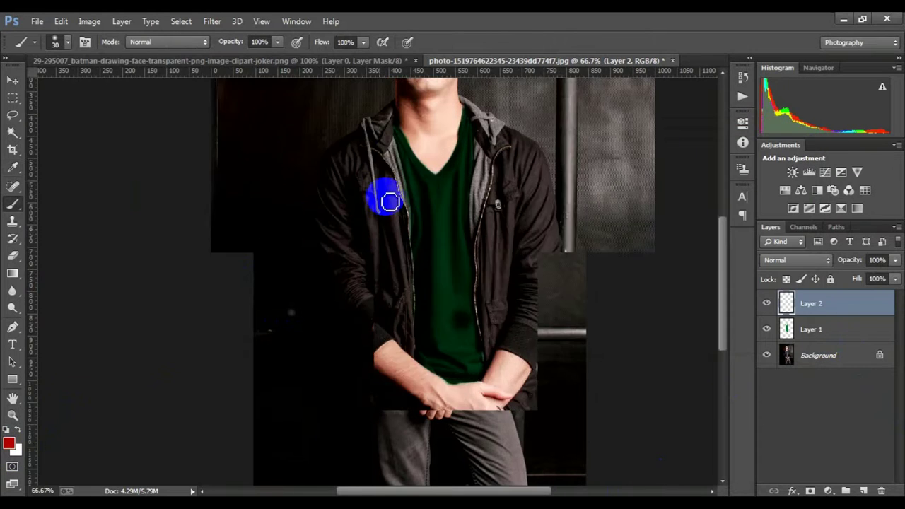
scroll(370, 245, up, 1)
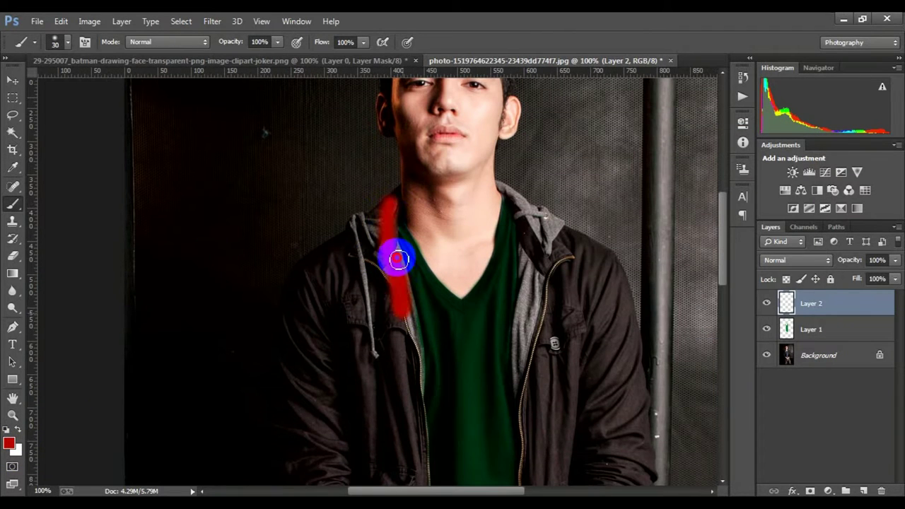
Step: Brush a trial red stroke down the jacket edge, then undo it
drag(389, 222, 356, 286)
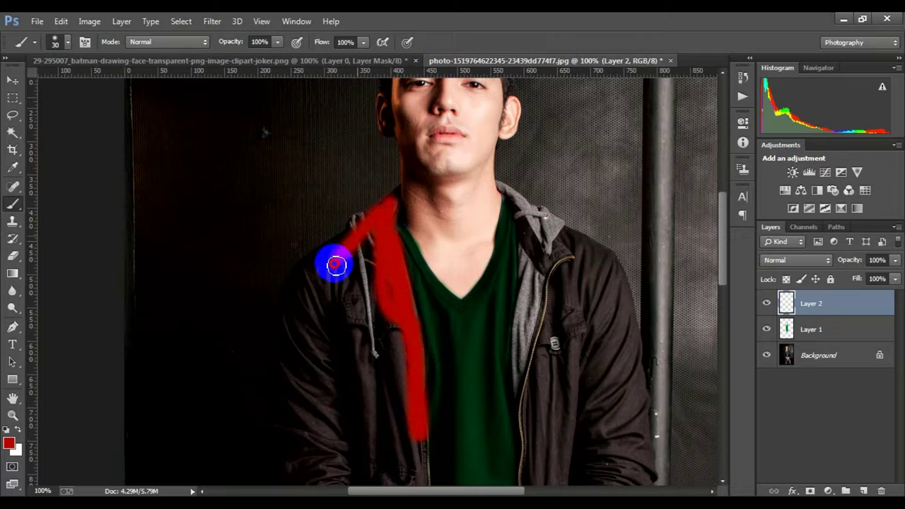
key(ctrl+z)
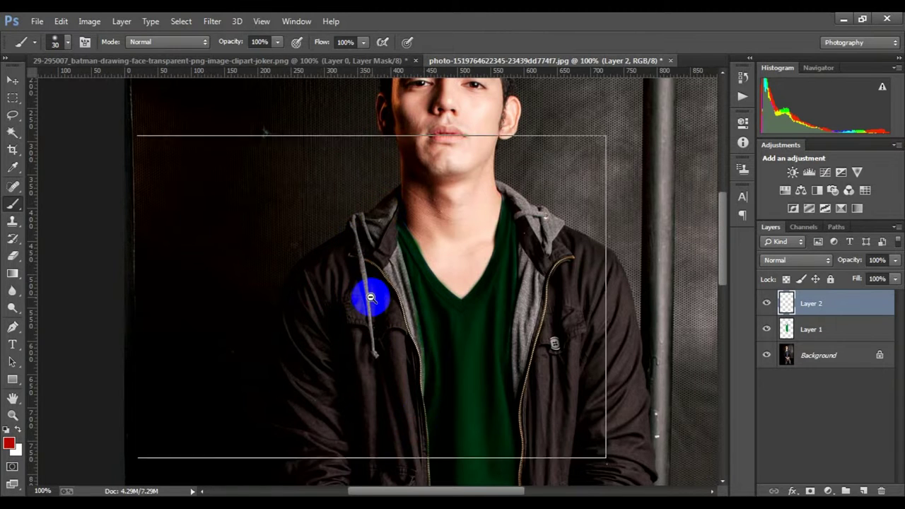
scroll(368, 299, down, 1)
right_click(13, 132)
click(64, 130)
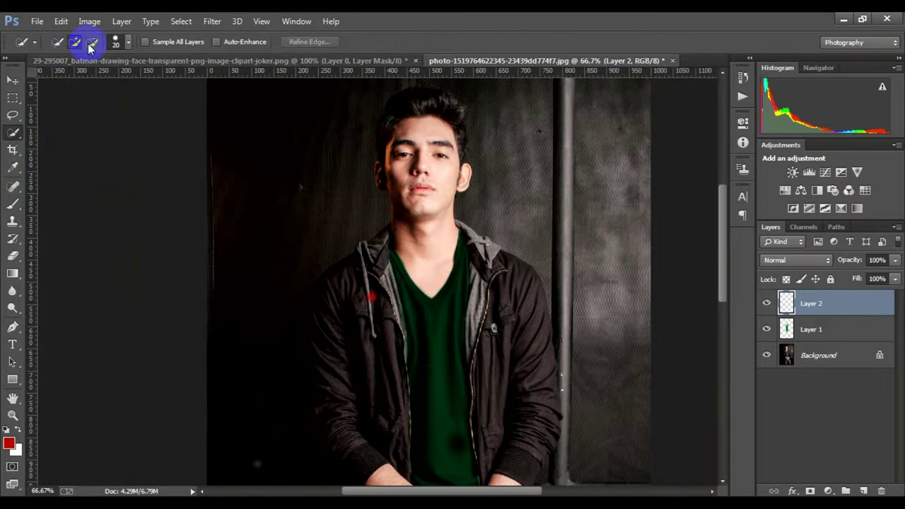
click(384, 426)
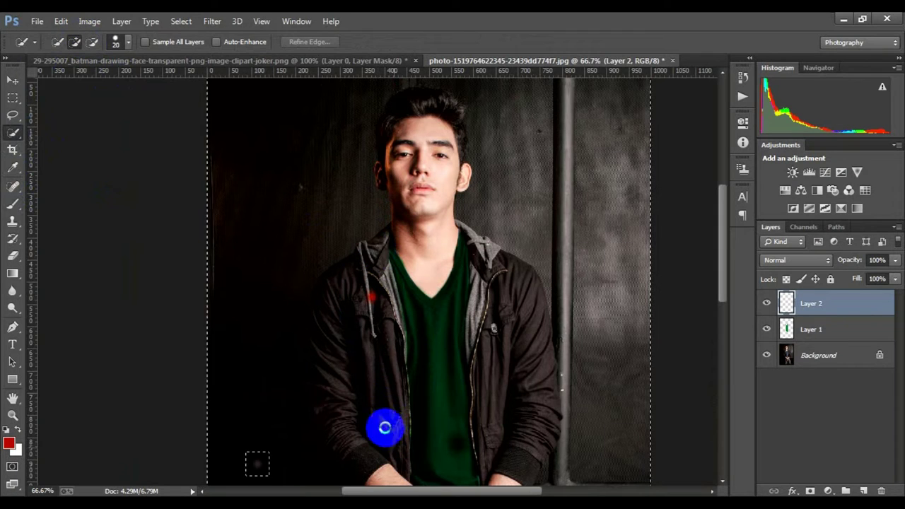
key(ctrl+d)
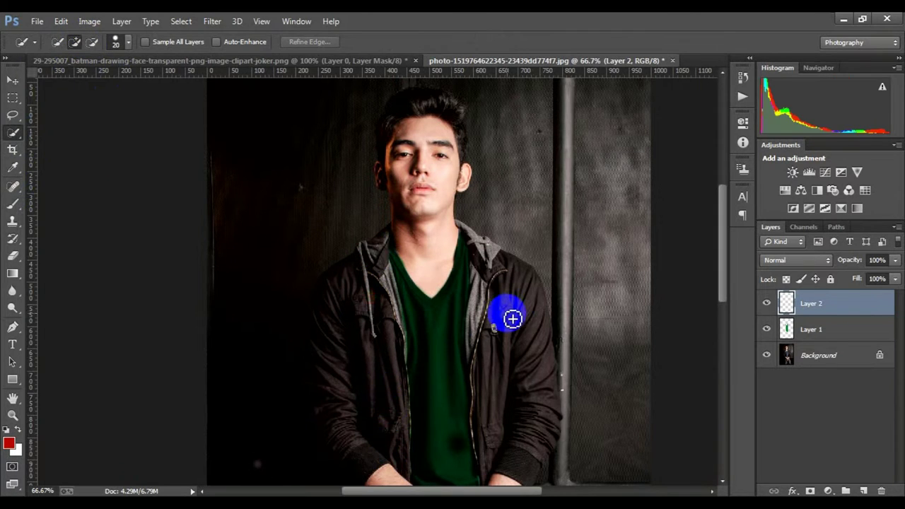
scroll(512, 320, down, 2)
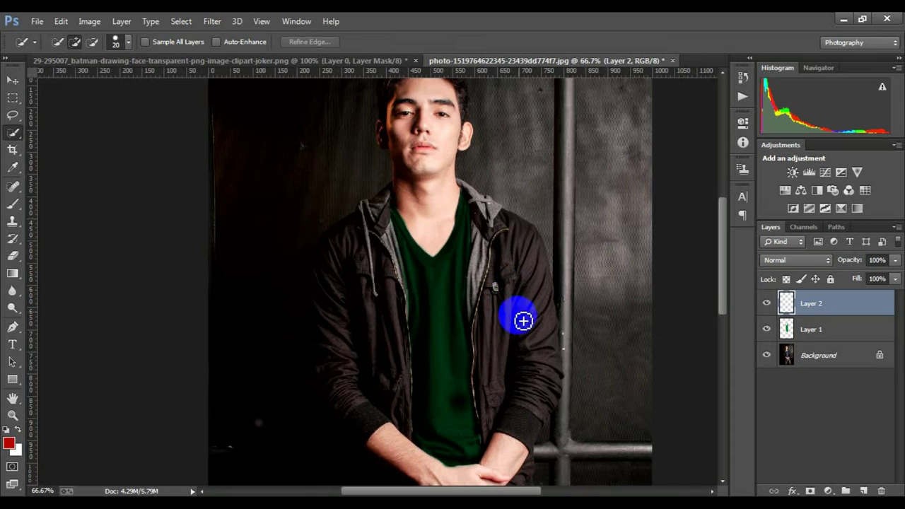
click(796, 361)
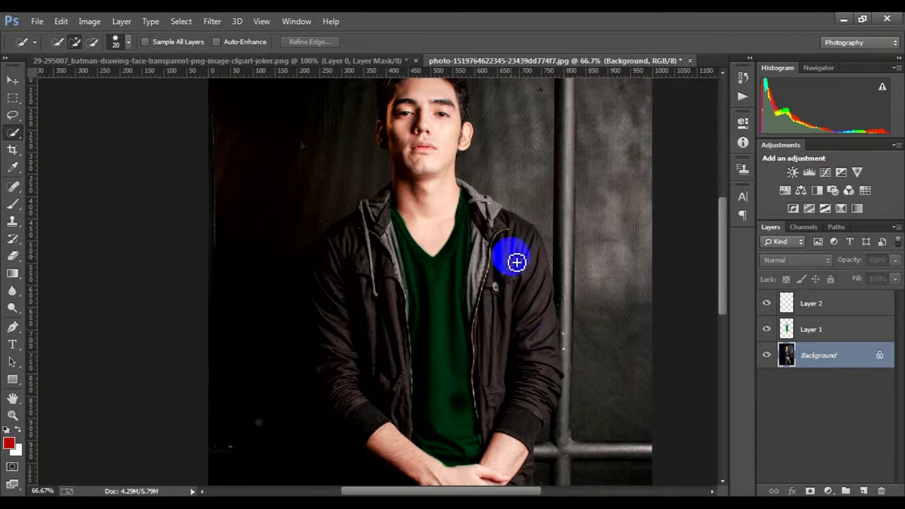
mouse_move(498, 218)
mouse_down()
mouse_move(528, 347)
mouse_move(532, 412)
mouse_up()
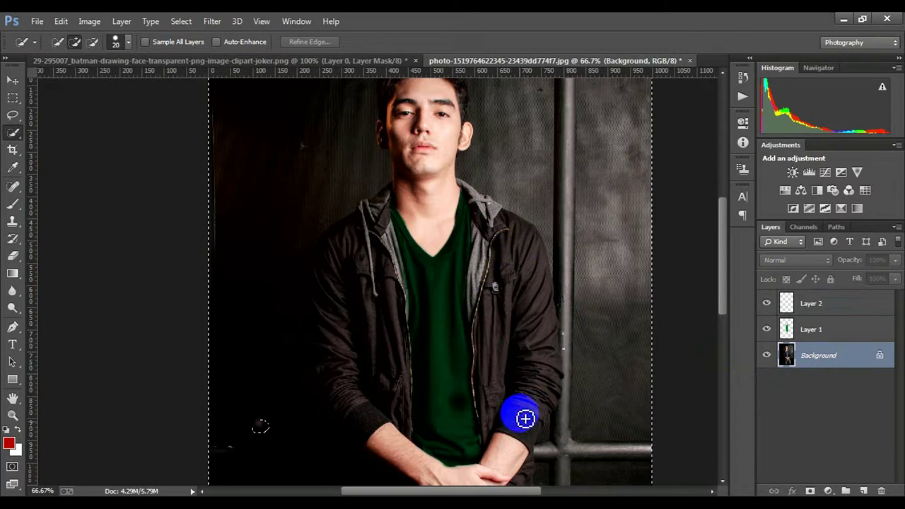
key(alt+period)
key(ctrl+d)
Step: Zoom to 100% on the shirt and try outlining the jacket with the Lasso
key(ctrl+minus)
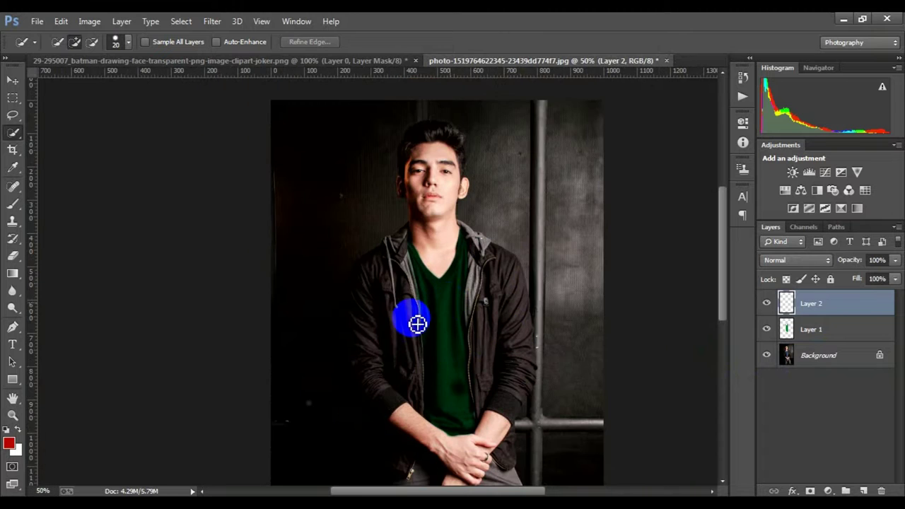
click(441, 315)
click(453, 303)
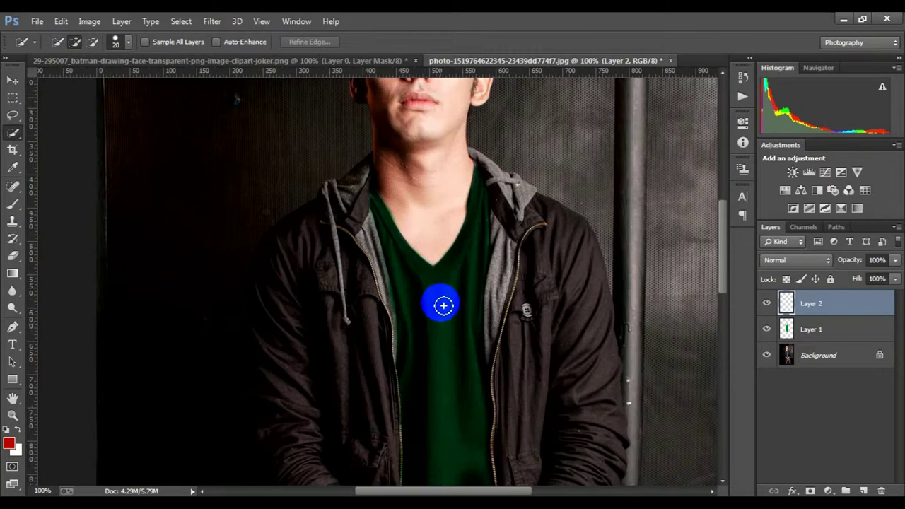
click(12, 115)
scroll(339, 178, down, 1)
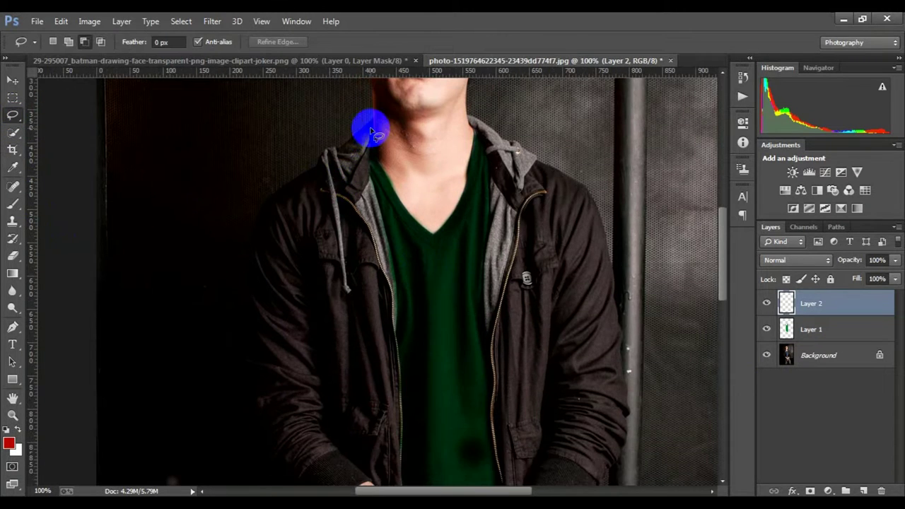
mouse_move(370, 128)
mouse_down()
mouse_move(380, 222)
mouse_move(394, 246)
mouse_up()
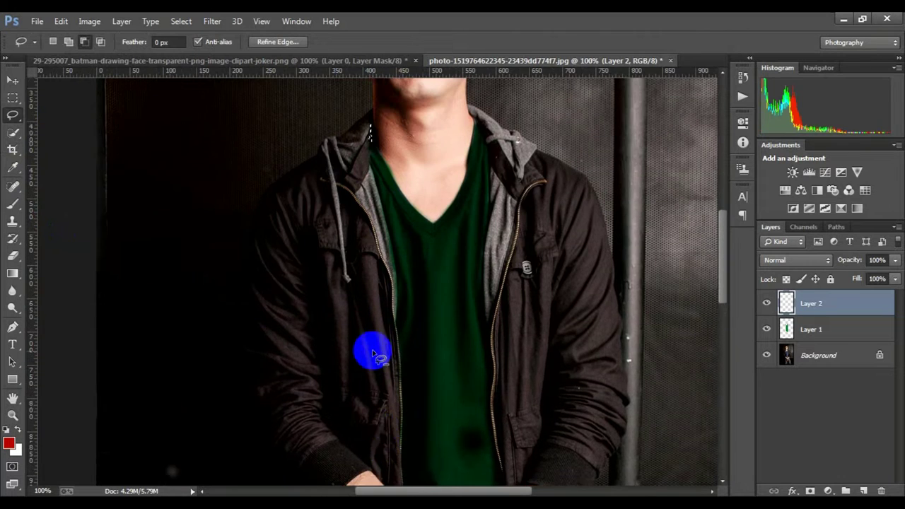
drag(395, 249, 370, 234)
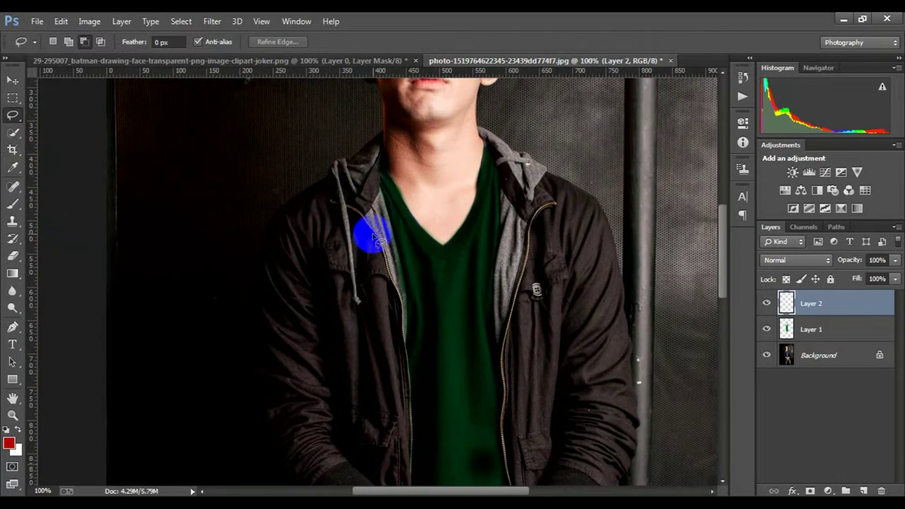
scroll(370, 234, down, 2)
Step: Paint red over the hood, left shoulder and left jacket side, enlarging the brush slightly
click(13, 204)
scroll(372, 225, up, 3)
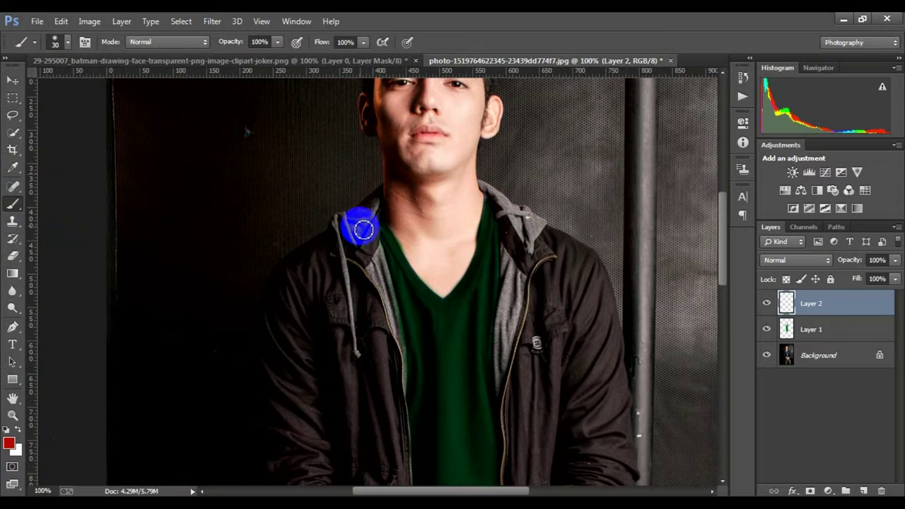
mouse_move(379, 201)
mouse_down()
mouse_move(369, 239)
mouse_move(289, 293)
mouse_move(301, 249)
mouse_up()
mouse_move(273, 427)
mouse_down()
mouse_move(296, 296)
mouse_move(332, 270)
mouse_up()
drag(375, 247, 399, 424)
scroll(395, 322, down, 3)
mouse_move(395, 322)
mouse_down()
mouse_move(359, 162)
mouse_move(316, 191)
mouse_move(266, 196)
mouse_move(276, 352)
mouse_move(332, 432)
mouse_move(328, 300)
mouse_move(289, 384)
mouse_move(314, 433)
mouse_up()
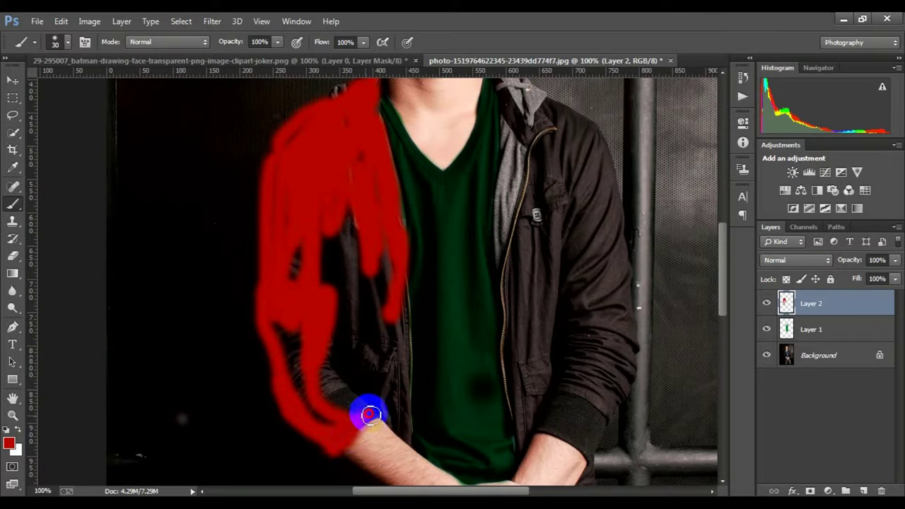
mouse_move(371, 416)
mouse_down()
mouse_move(384, 323)
mouse_move(351, 208)
mouse_move(341, 121)
mouse_move(296, 140)
mouse_move(279, 198)
mouse_move(283, 170)
mouse_move(384, 204)
mouse_move(348, 285)
mouse_move(295, 269)
mouse_move(375, 296)
mouse_move(406, 321)
mouse_move(401, 416)
mouse_move(384, 346)
mouse_move(309, 369)
mouse_move(362, 326)
mouse_move(323, 299)
mouse_move(297, 319)
mouse_move(360, 360)
mouse_move(382, 341)
mouse_up()
scroll(342, 343, down, 3)
key(])
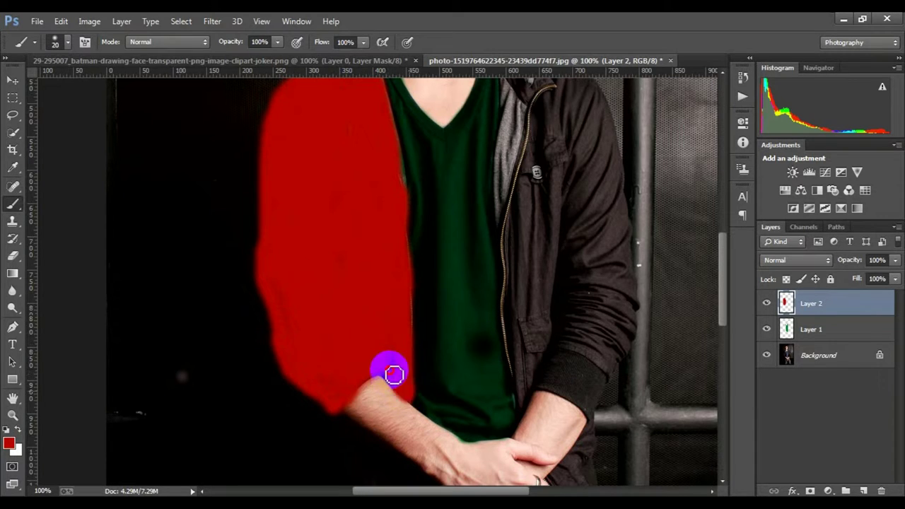
scroll(452, 300, up, 10)
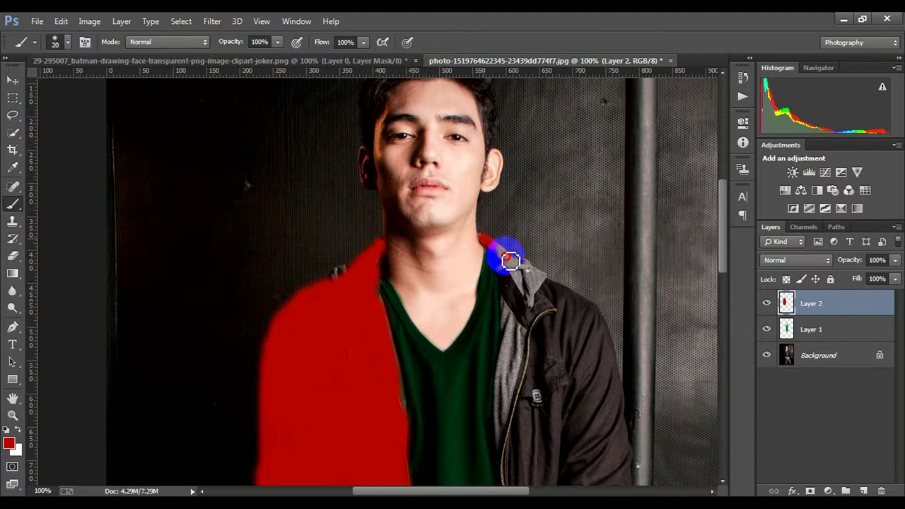
Step: Paint red over the collar, lapel and right sleeve edge
mouse_move(536, 271)
mouse_down()
mouse_move(499, 259)
mouse_move(507, 293)
mouse_move(499, 399)
mouse_move(515, 372)
mouse_move(504, 262)
mouse_move(536, 293)
mouse_move(530, 273)
mouse_move(604, 327)
mouse_move(514, 287)
mouse_move(570, 319)
mouse_up()
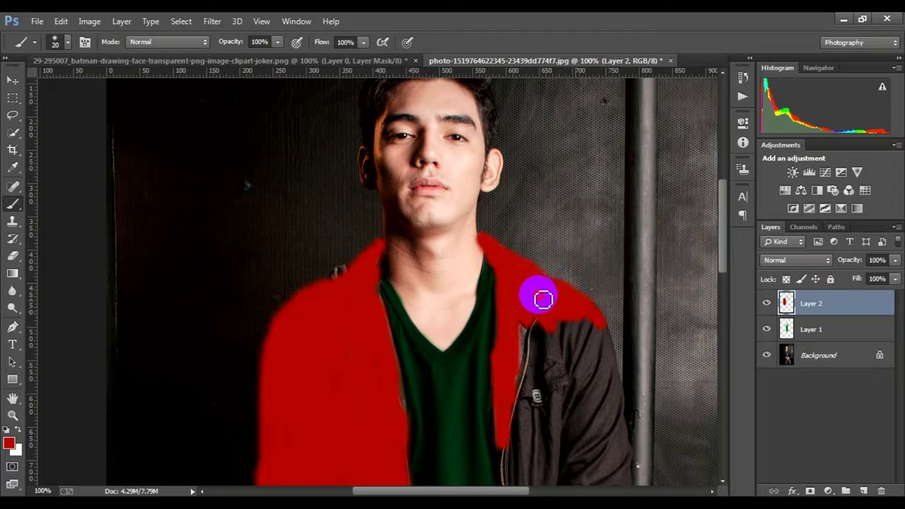
scroll(552, 312, down, 3)
scroll(573, 283, down, 2)
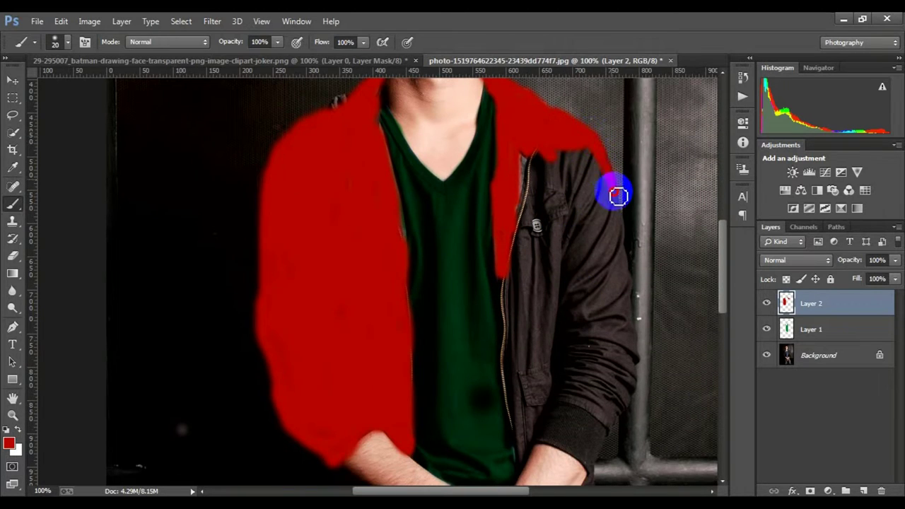
mouse_move(618, 196)
mouse_down()
mouse_move(629, 255)
mouse_move(604, 338)
mouse_move(546, 303)
mouse_move(585, 343)
mouse_move(628, 249)
mouse_move(589, 302)
mouse_move(587, 262)
mouse_up()
scroll(623, 318, down, 2)
scroll(602, 269, down, 1)
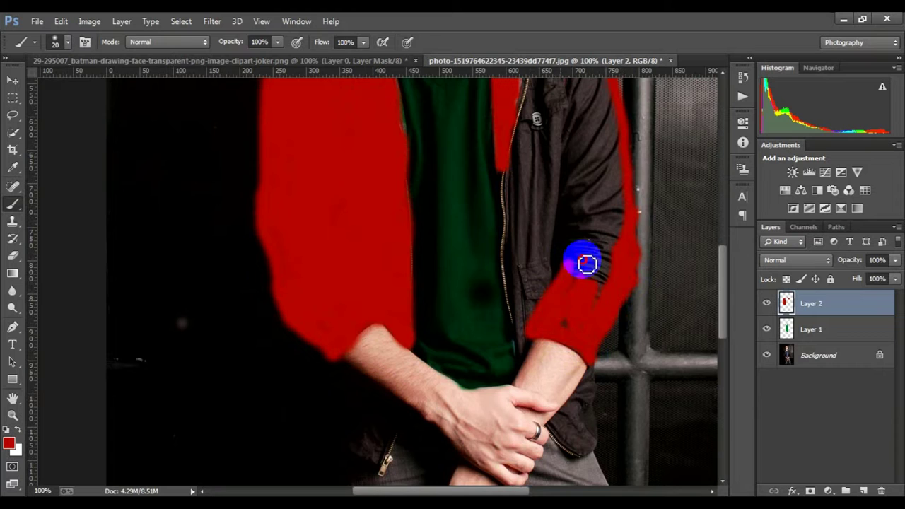
scroll(577, 276, up, 1)
Step: With a larger brush, cover the zipper strip, sleeve patches and hem below the wrists in red
drag(510, 201, 522, 393)
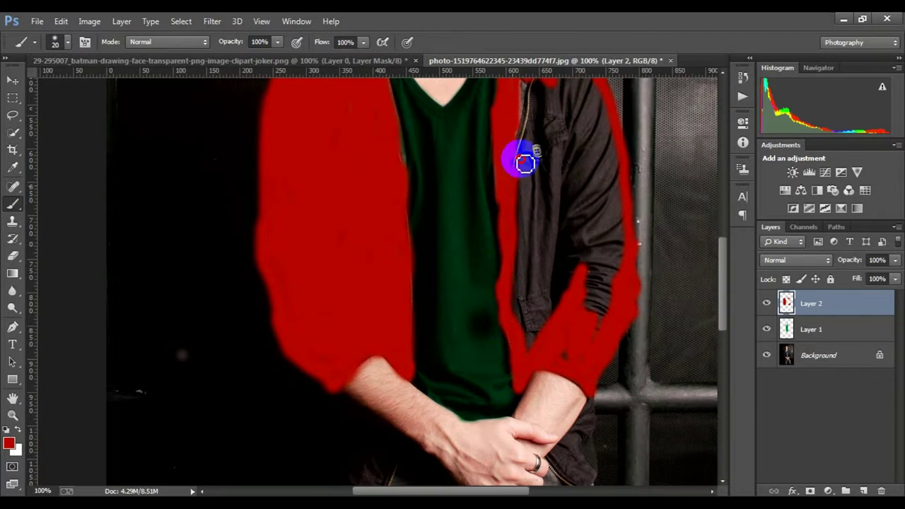
scroll(524, 176, up, 1)
key(bracketright)
key(bracketright)
key(bracketright)
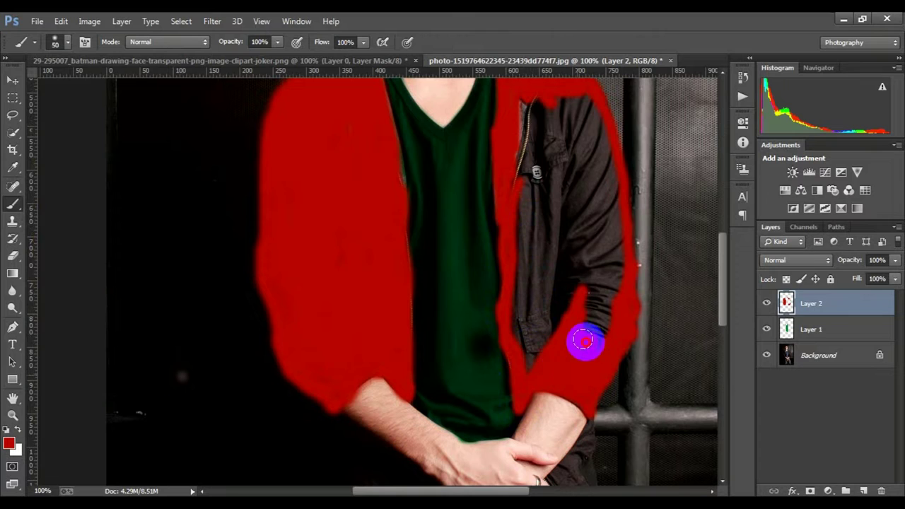
mouse_move(541, 367)
mouse_down()
mouse_move(531, 224)
mouse_move(516, 285)
mouse_move(523, 107)
mouse_move(574, 121)
mouse_move(600, 141)
mouse_move(549, 198)
mouse_move(548, 164)
mouse_up()
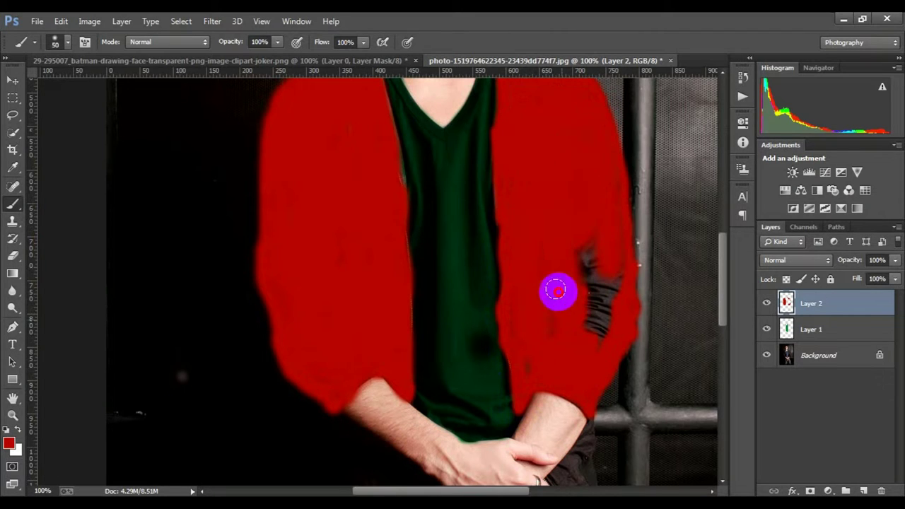
mouse_move(521, 323)
mouse_down()
mouse_move(601, 236)
mouse_move(607, 160)
mouse_move(590, 305)
mouse_up()
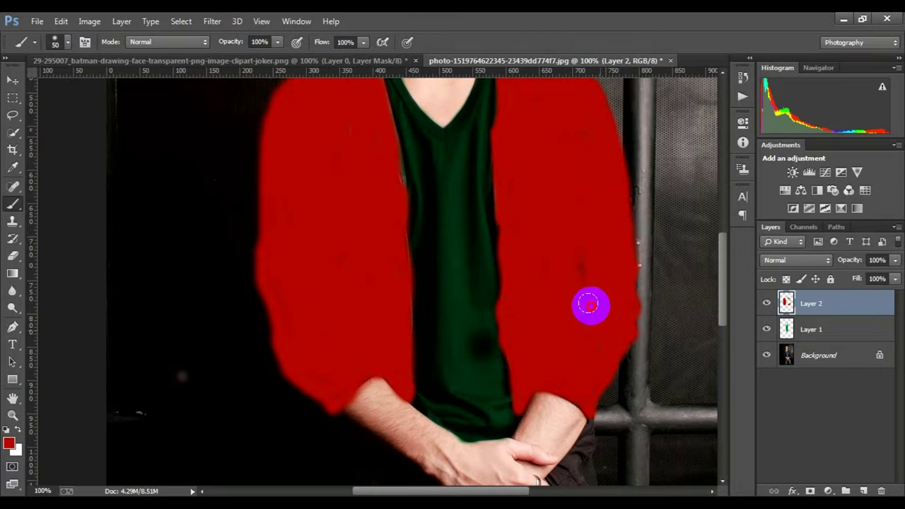
scroll(551, 276, down, 5)
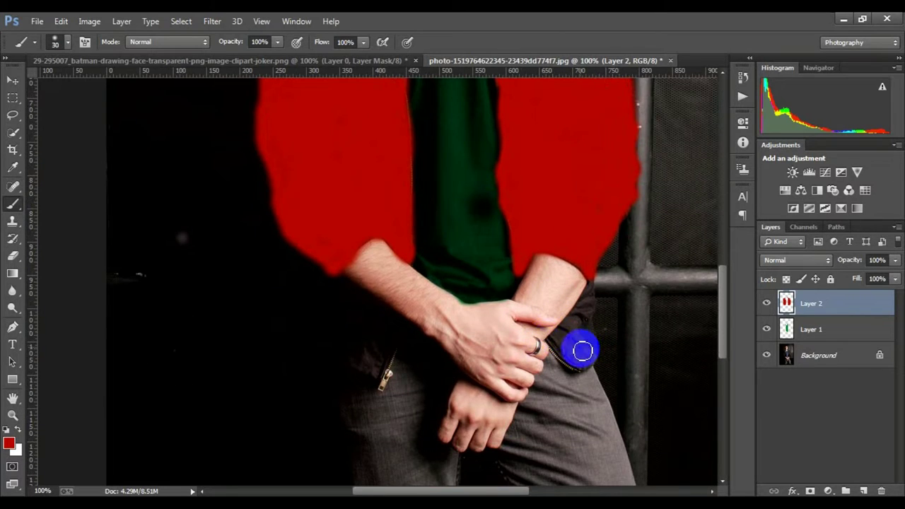
mouse_move(592, 288)
mouse_down()
mouse_move(592, 346)
mouse_move(583, 317)
mouse_move(566, 350)
mouse_move(563, 329)
mouse_up()
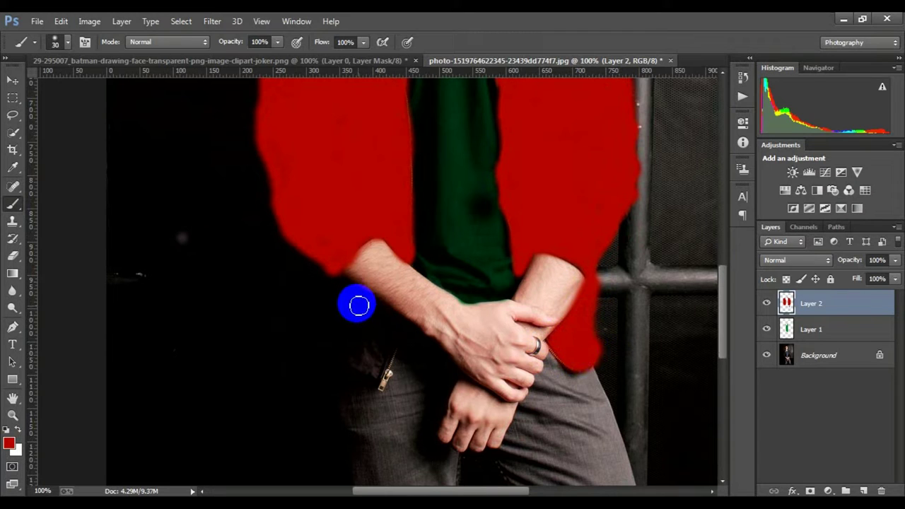
mouse_move(369, 304)
mouse_down()
mouse_move(386, 347)
mouse_move(346, 355)
mouse_move(370, 348)
mouse_up()
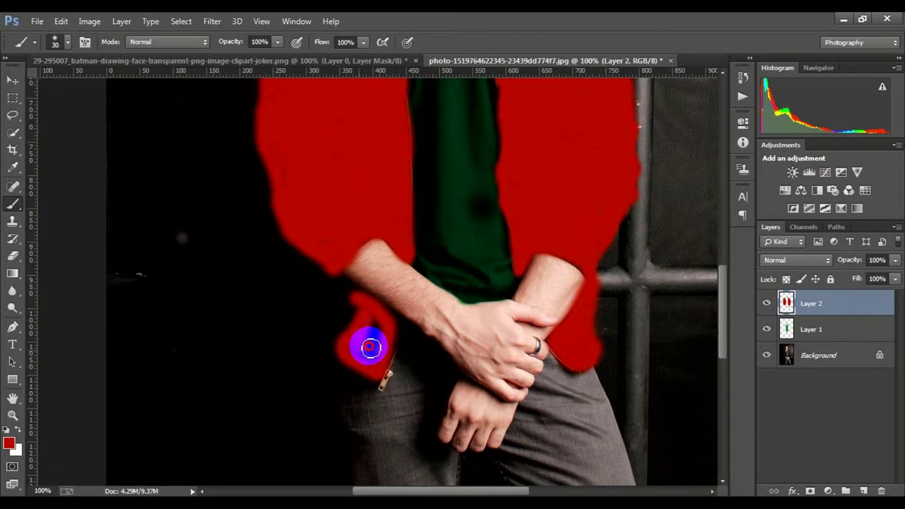
scroll(410, 320, up, 2)
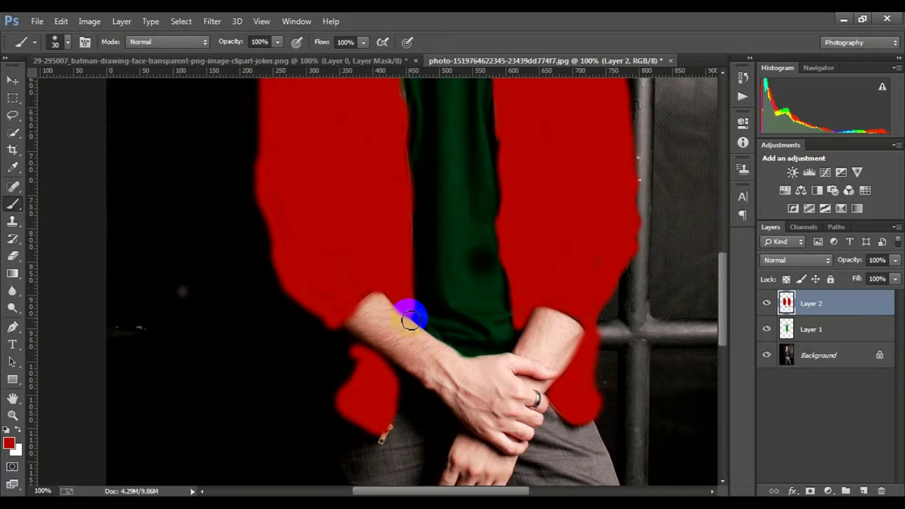
Step: Zoom out to the whole torso and set Layer 2's blend mode to Multiply
ctrl+alt+click(428, 313)
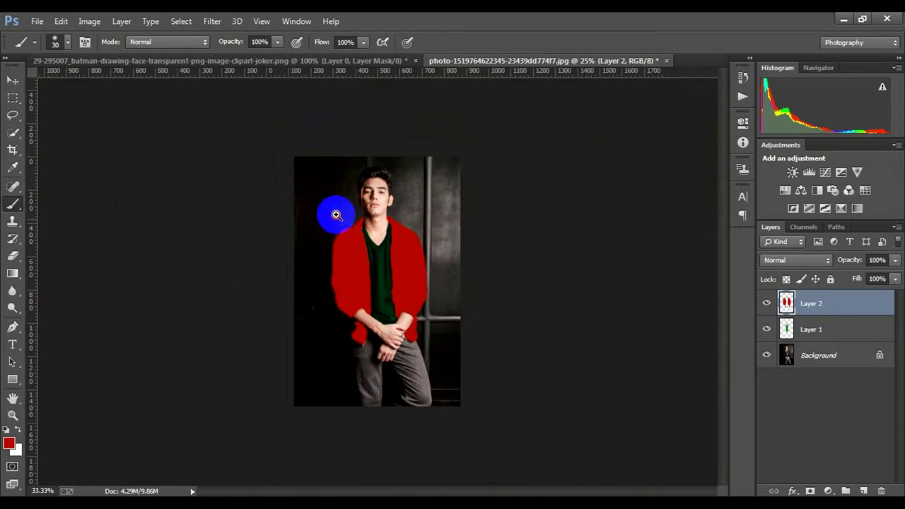
scroll(334, 212, up, 10)
scroll(324, 212, down, 3)
scroll(322, 209, down, 1)
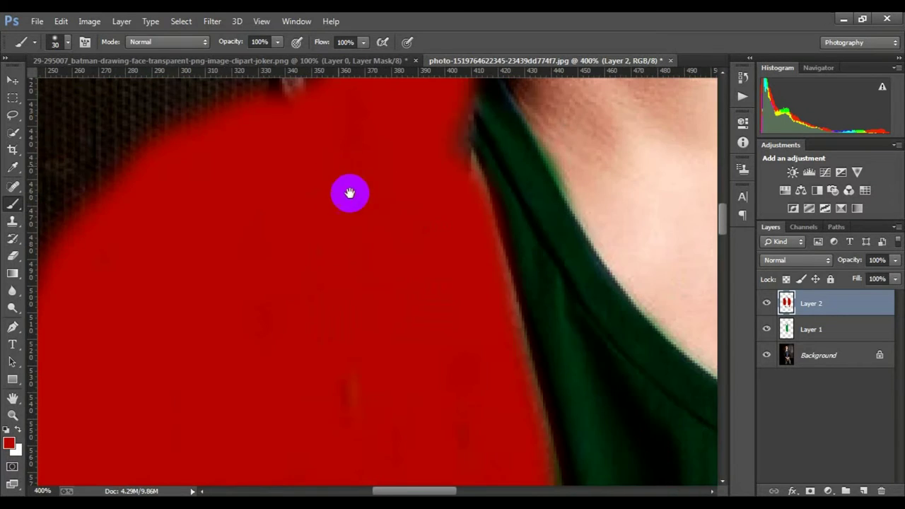
scroll(349, 191, down, 1)
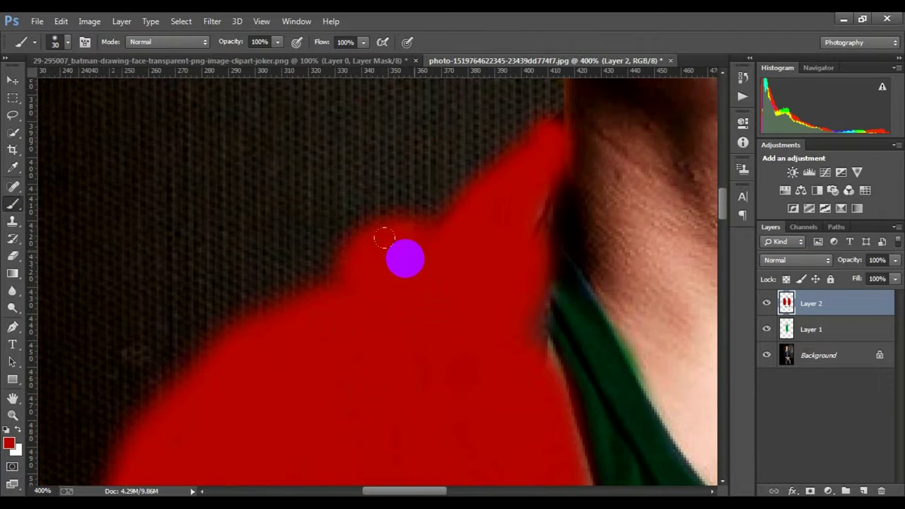
scroll(390, 269, down, 4)
scroll(406, 259, down, 3)
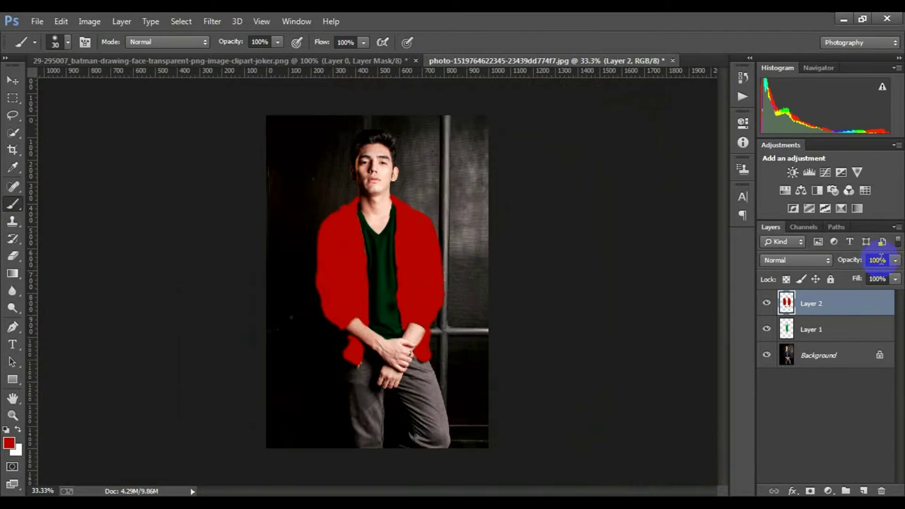
click(796, 260)
click(773, 57)
scroll(374, 286, up, 1)
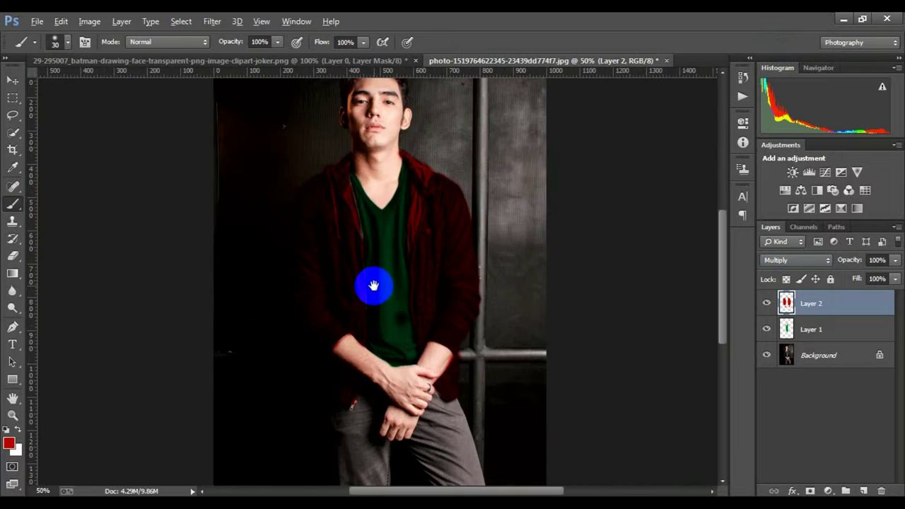
scroll(374, 286, down, 1)
scroll(396, 303, up, 1)
Step: Add a layer mask to Layer 2, zoom in and shrink the brush to 10
click(811, 491)
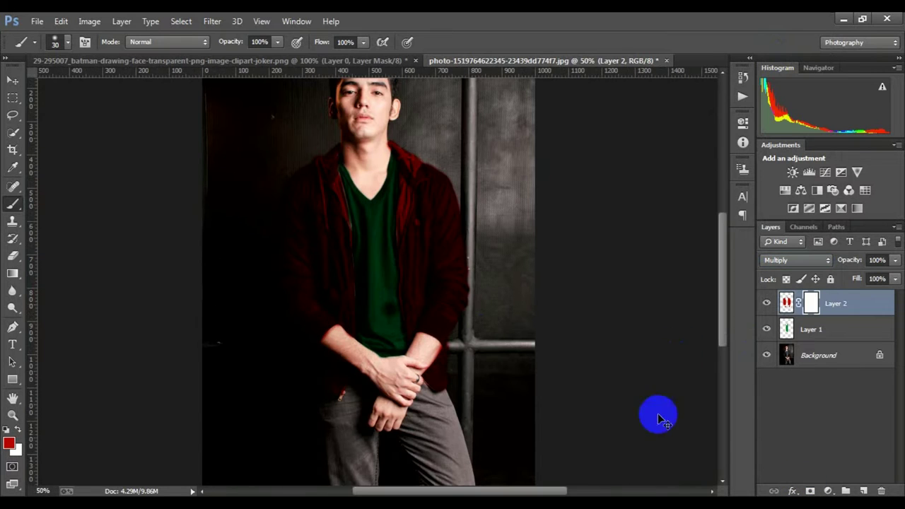
scroll(363, 344, up, 1)
scroll(313, 344, up, 1)
scroll(218, 340, up, 1)
scroll(162, 328, up, 1)
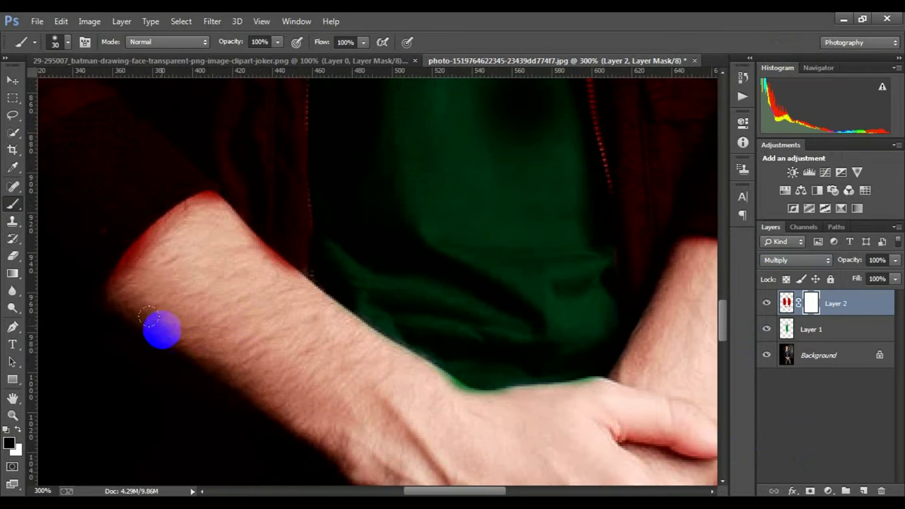
key(bracketleft)
key(bracketleft)
key(bracketleft)
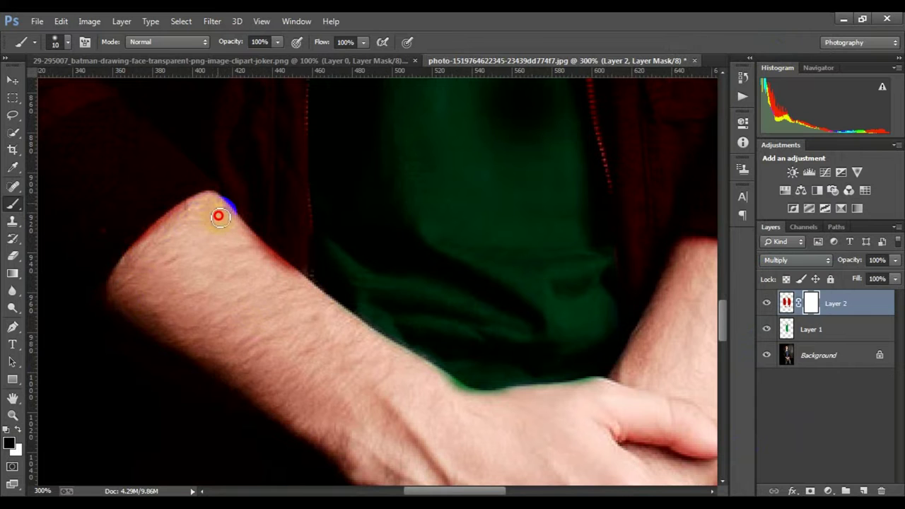
Step: Paint black on the mask along both forearm edges to hide the red spill
drag(265, 244, 245, 245)
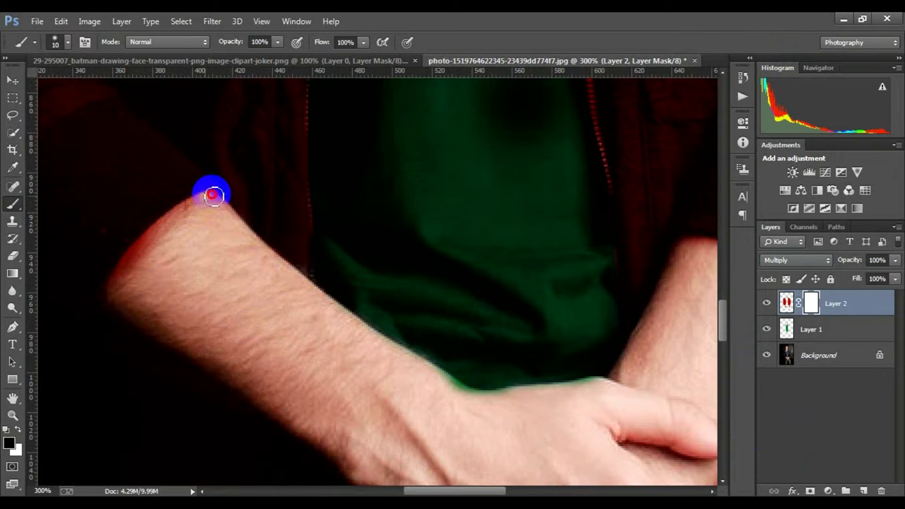
drag(214, 195, 157, 236)
scroll(582, 391, right, 5)
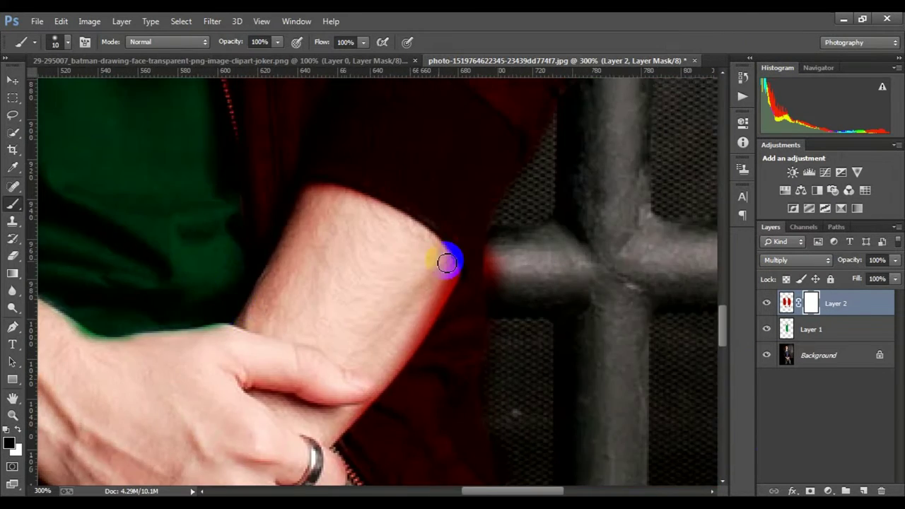
drag(440, 302, 358, 412)
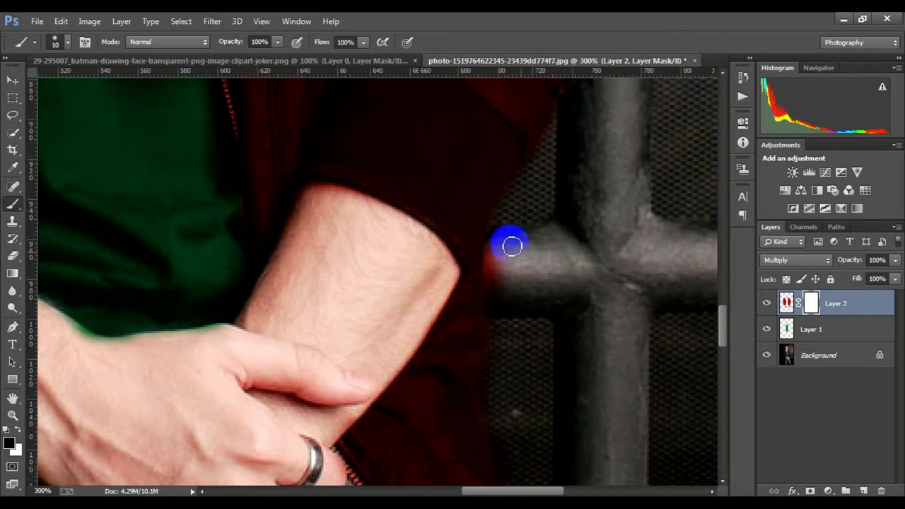
scroll(391, 349, up, 2)
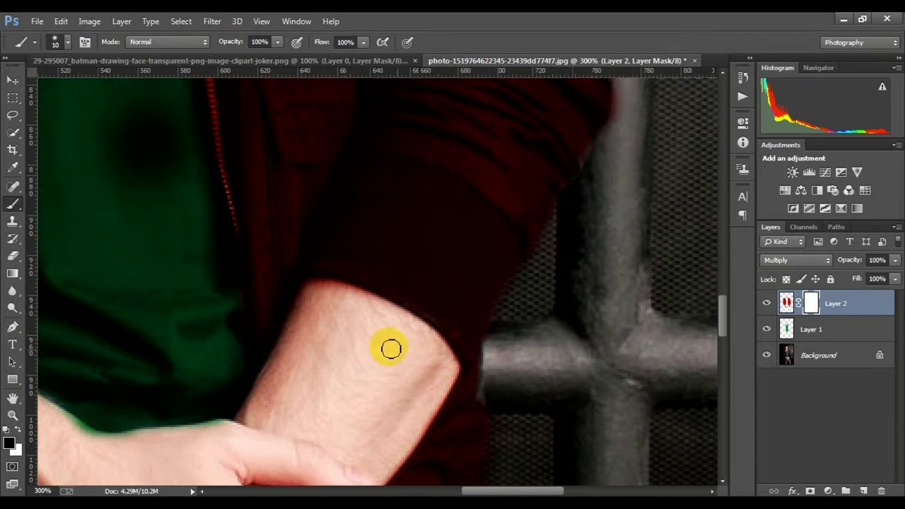
scroll(308, 333, down, 4)
scroll(344, 323, down, 2)
scroll(318, 329, down, 2)
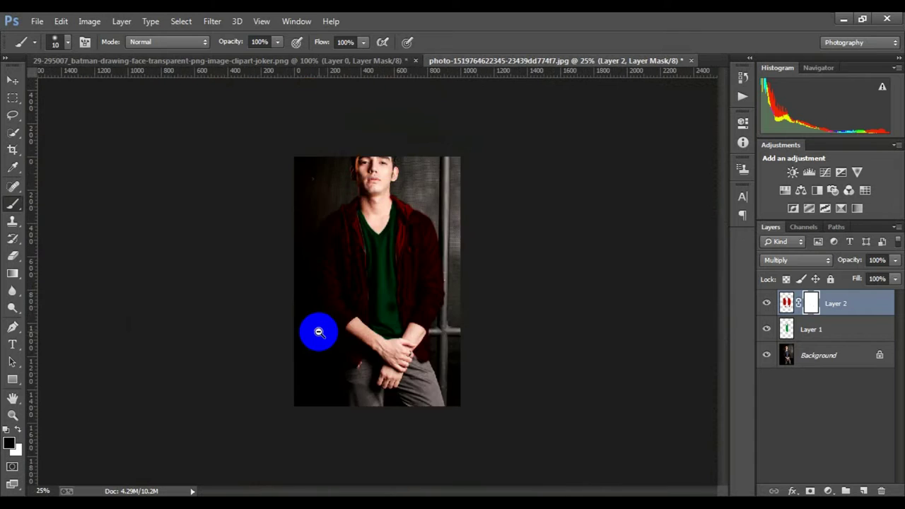
scroll(381, 295, up, 1)
scroll(381, 295, down, 3)
scroll(396, 332, up, 3)
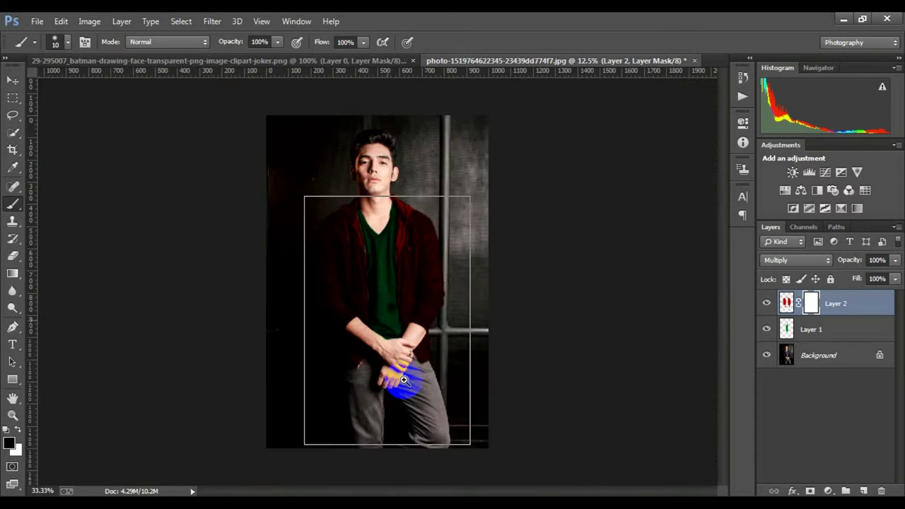
scroll(411, 377, up, 2)
scroll(414, 372, down, 1)
scroll(416, 361, up, 1)
scroll(414, 360, down, 1)
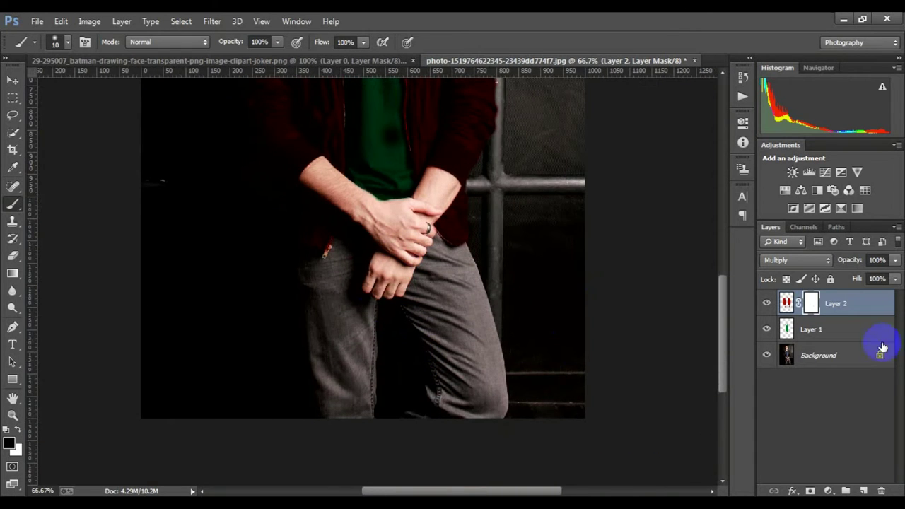
Step: Apply the red layer's mask and add a new layer with a very dark red paint colour
right_click(812, 306)
click(798, 352)
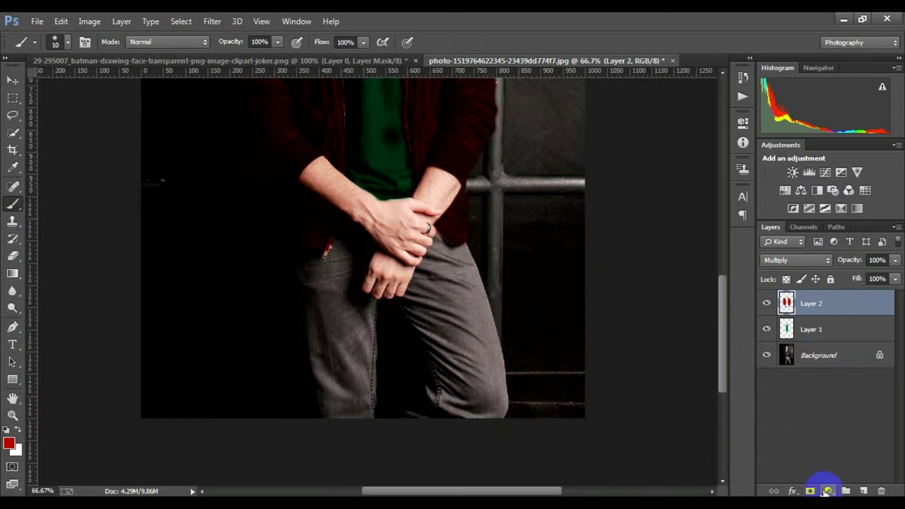
click(863, 490)
click(8, 443)
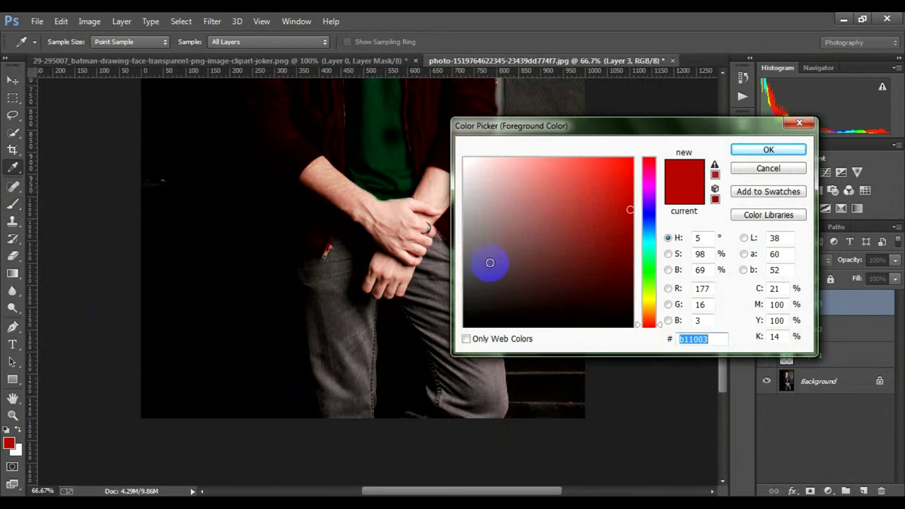
click(621, 285)
drag(627, 301, 627, 302)
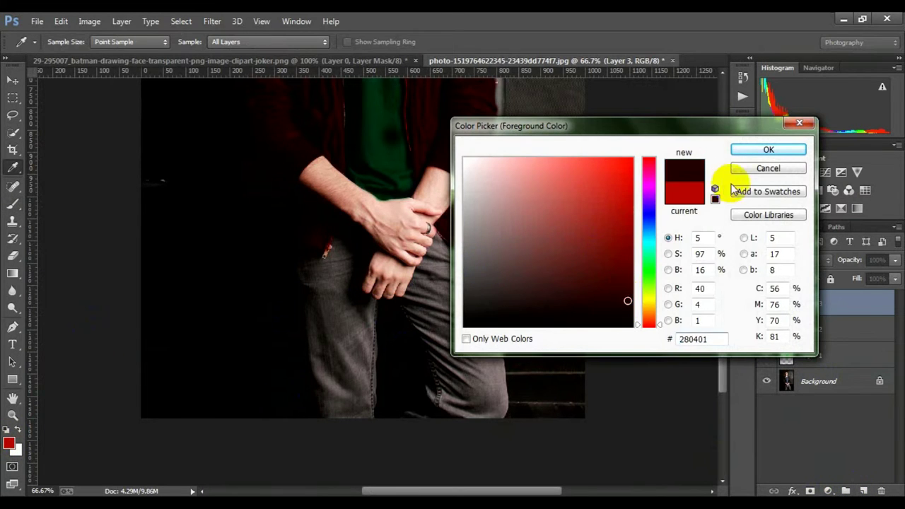
click(752, 150)
Step: Paint dark red over the grey trousers with a size 70 brush
key(b)
scroll(297, 305, up, 1)
scroll(333, 303, down, 1)
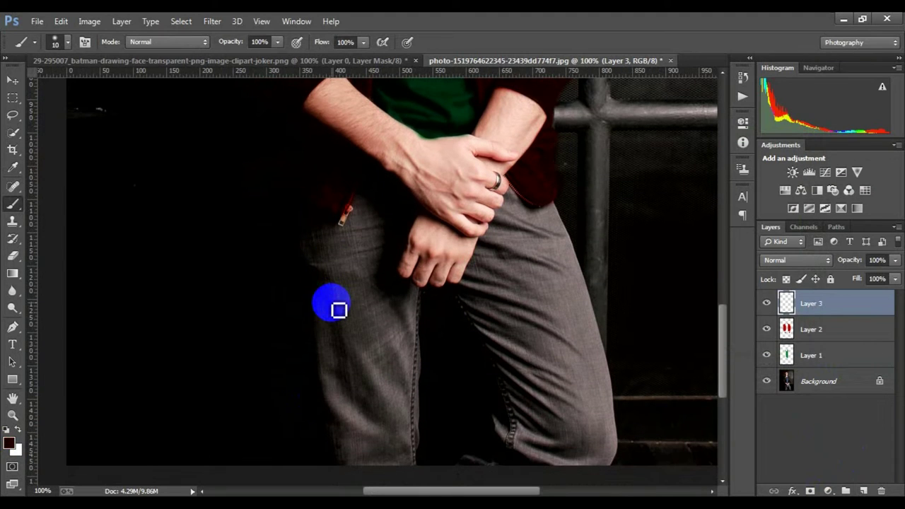
key(bracketright)
key(bracketright)
key(bracketright)
mouse_move(381, 209)
mouse_down()
mouse_move(393, 338)
mouse_move(402, 335)
mouse_move(323, 237)
mouse_move(359, 479)
mouse_up()
mouse_move(495, 313)
mouse_down()
mouse_move(516, 213)
mouse_move(542, 217)
mouse_move(564, 331)
mouse_move(592, 401)
mouse_move(548, 237)
mouse_move(509, 212)
mouse_move(473, 307)
mouse_move(512, 435)
mouse_move(537, 425)
mouse_move(509, 276)
mouse_up()
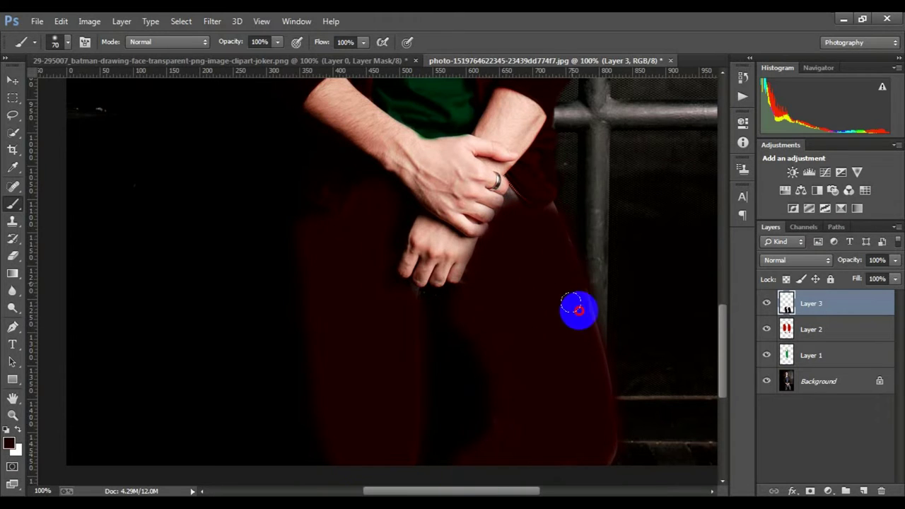
alt+click(423, 356)
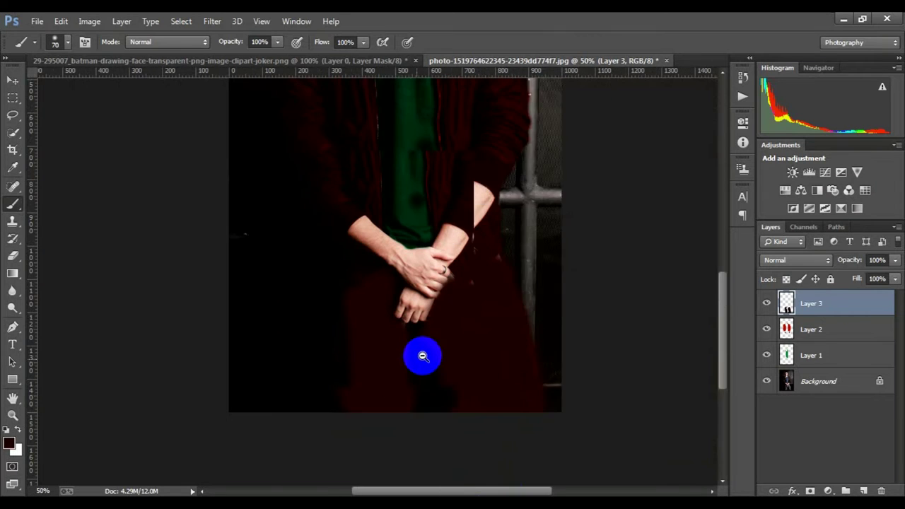
Step: Set the trouser paint layer's blend mode to Multiply
click(793, 263)
click(778, 57)
alt+click(508, 350)
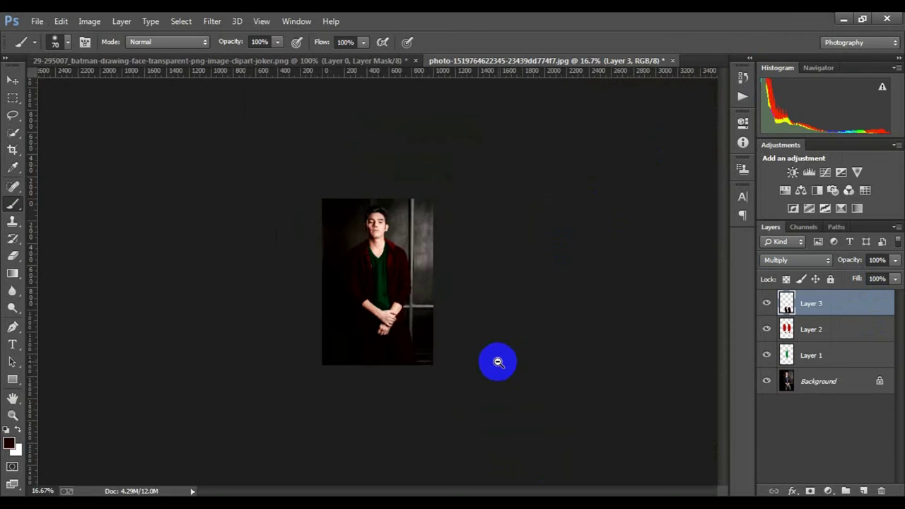
ctrl+click(409, 275)
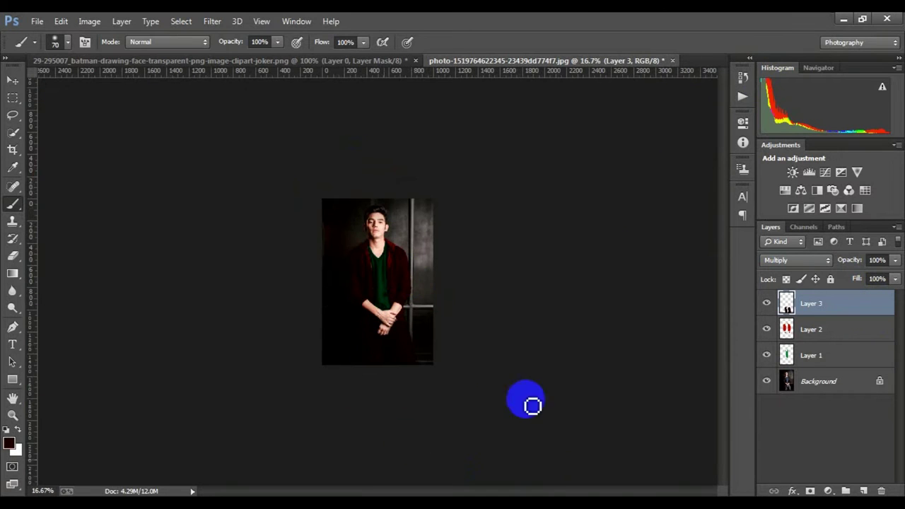
Step: Drag the joker face artwork onto the photo and scale it to about 63% over the face
click(243, 60)
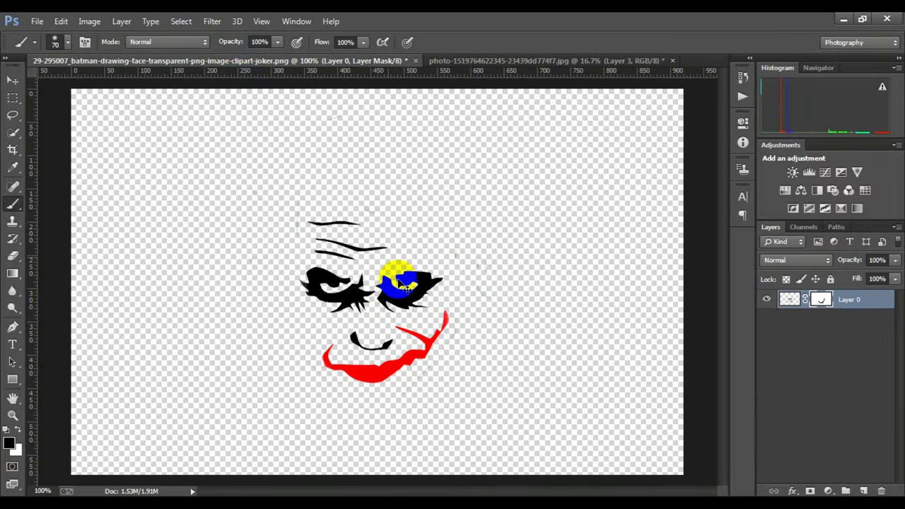
drag(397, 299, 376, 227)
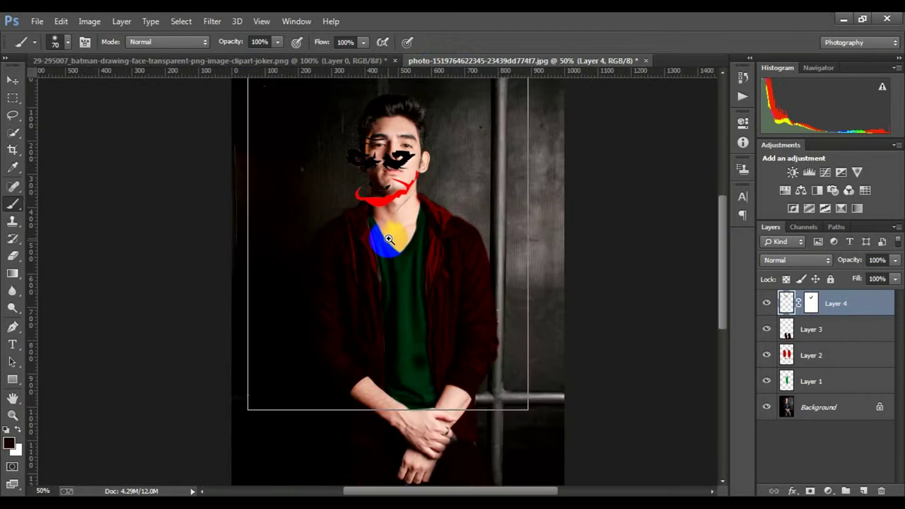
key(ctrl+t)
mouse_move(398, 261)
mouse_down()
mouse_move(418, 227)
mouse_move(406, 199)
mouse_up()
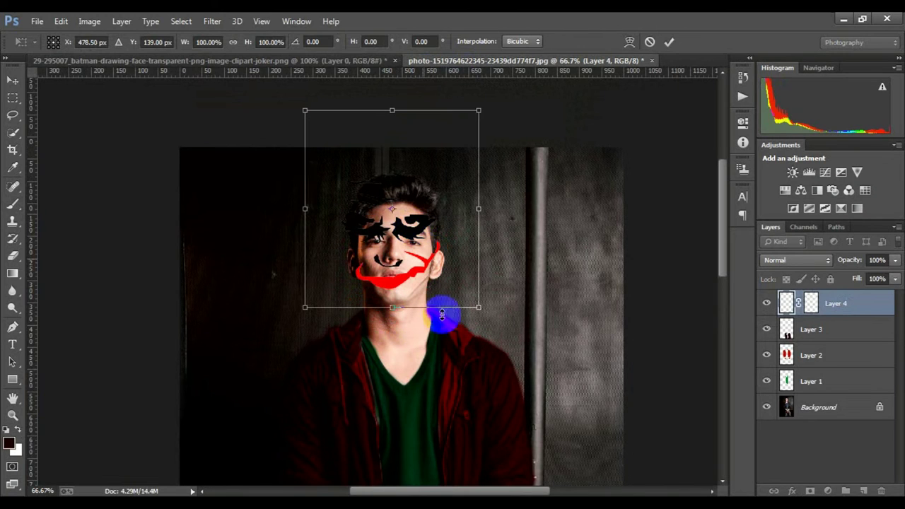
drag(478, 320, 446, 276)
drag(405, 226, 407, 244)
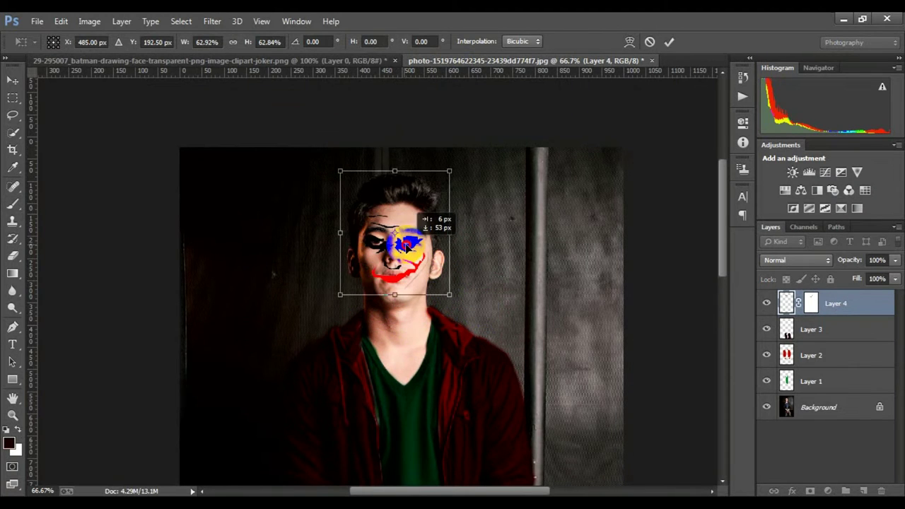
drag(450, 295, 451, 298)
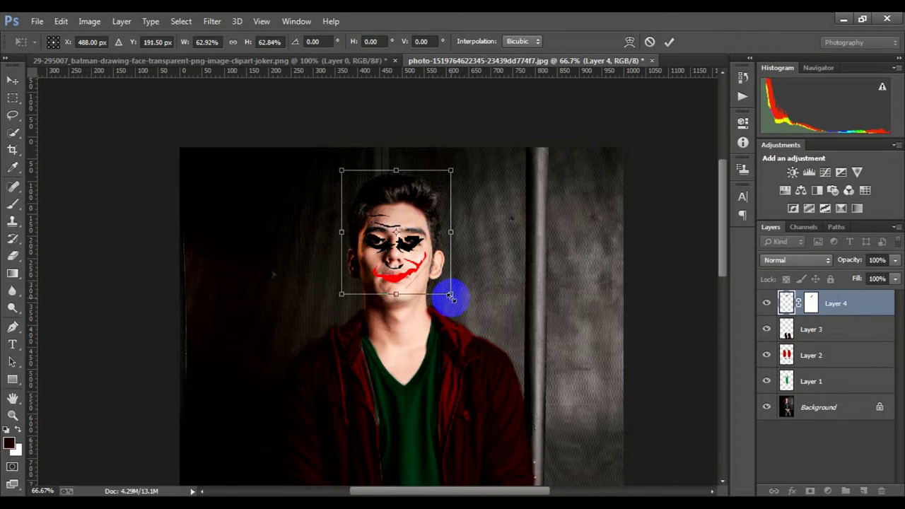
key(Return)
key(b)
click(797, 261)
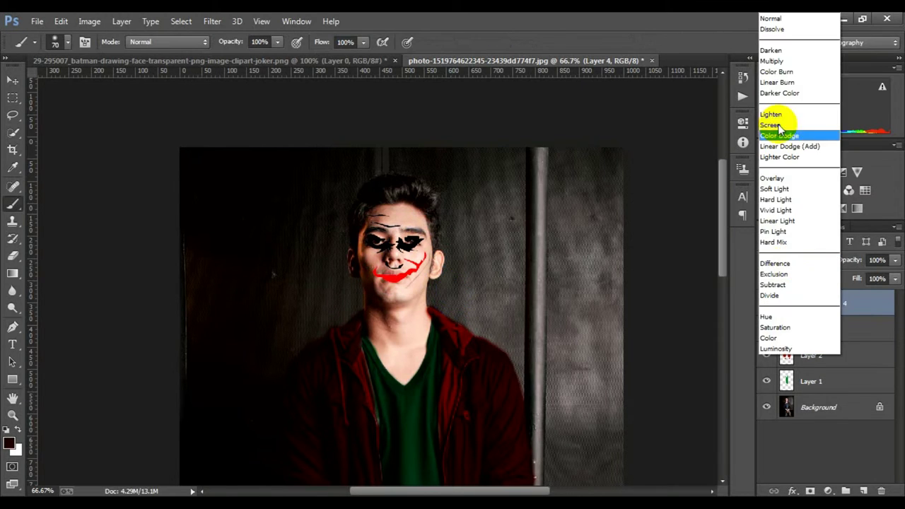
Step: Set Layer 4's face paint to the Multiply blend mode
click(775, 58)
ctrl+click(431, 303)
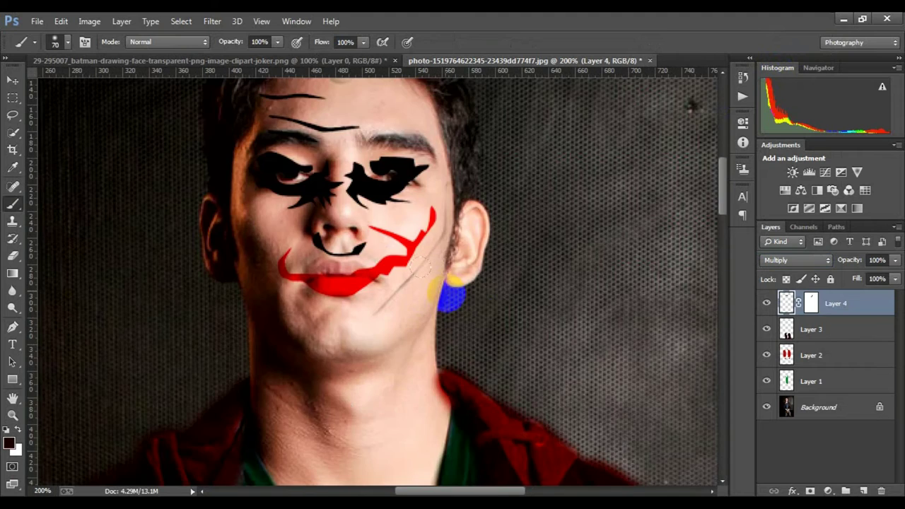
alt+click(449, 300)
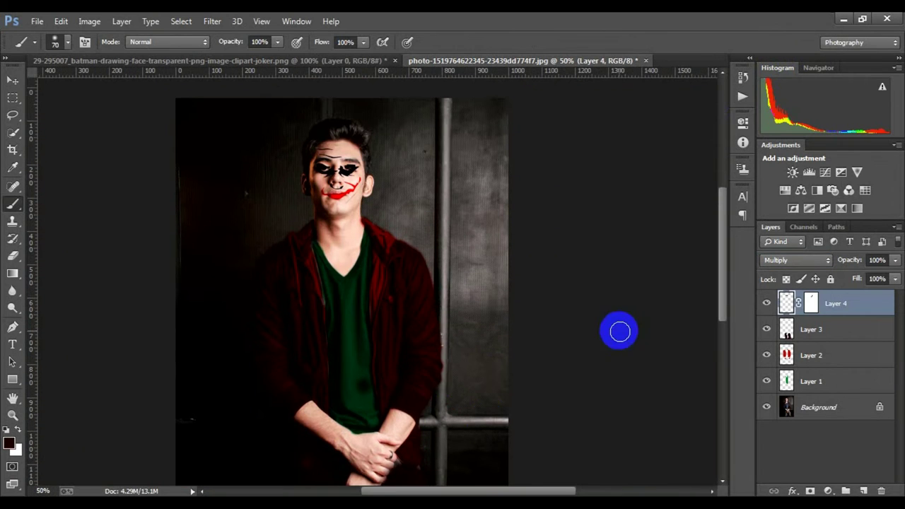
Step: Apply the face paint layer's mask and check the result around the ear and face
right_click(811, 303)
click(788, 434)
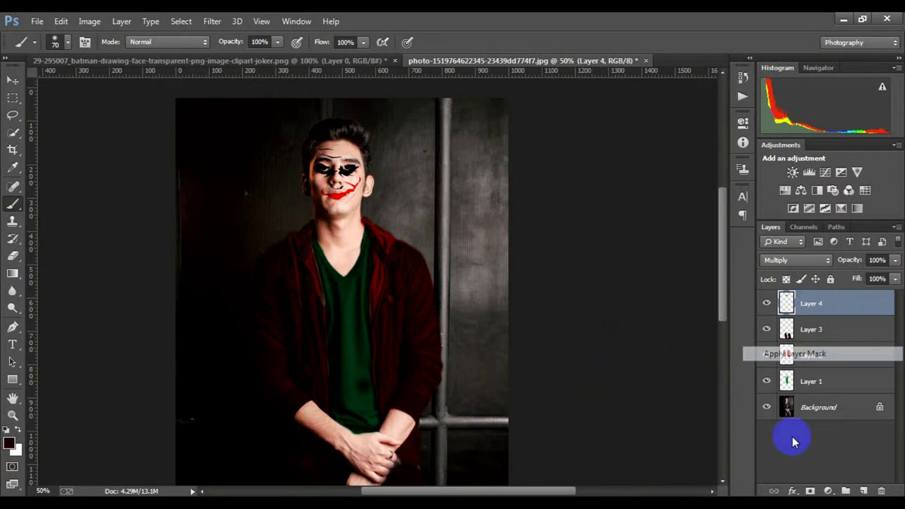
click(364, 201)
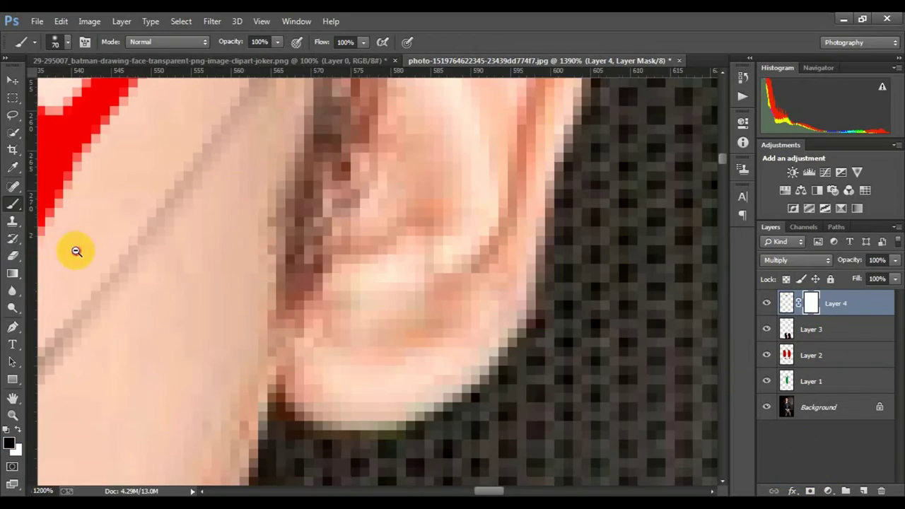
alt+click(148, 232)
alt+click(147, 233)
drag(182, 205, 298, 265)
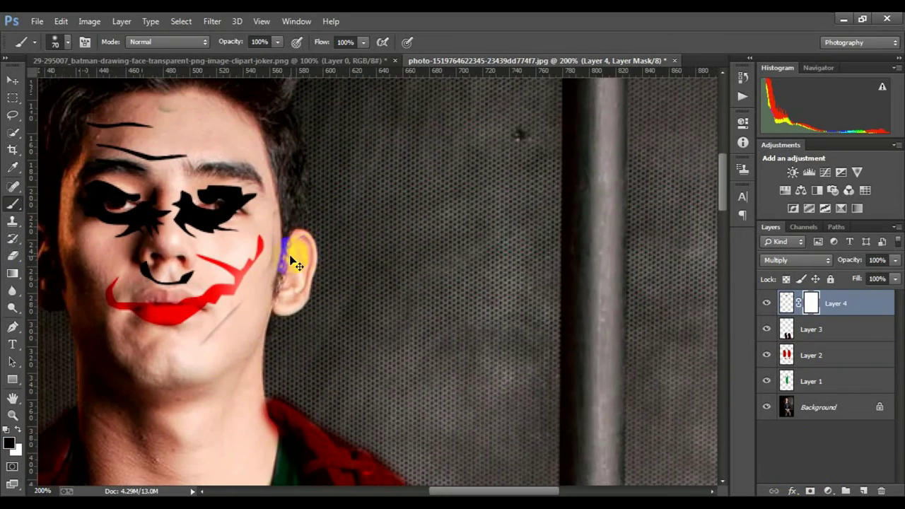
key(ctrl+minus)
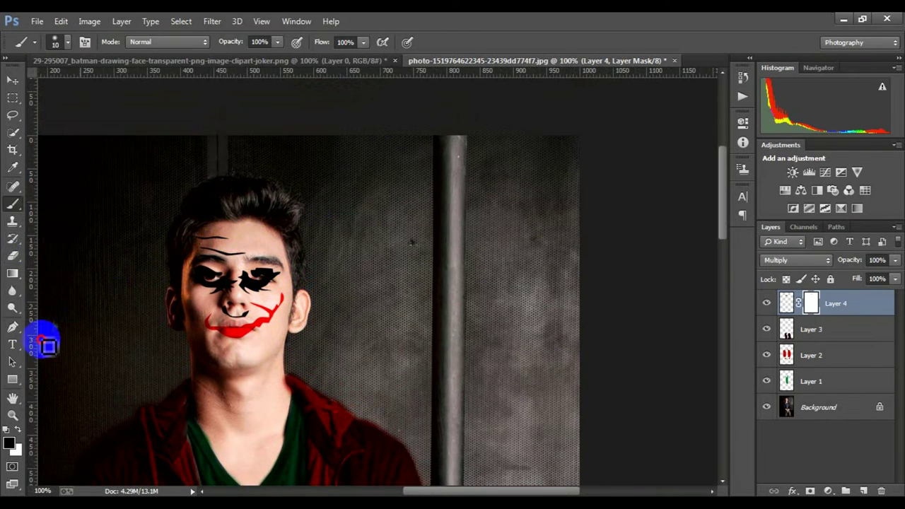
key(ctrl+minus)
key(ctrl+minus)
key(ctrl+minus)
key(ctrl+plus)
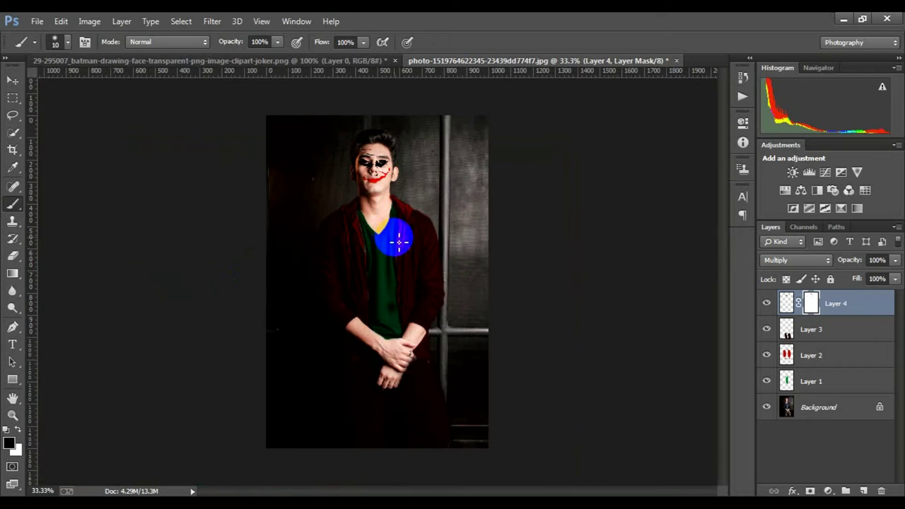
Step: Apply the face paint mask again and add a new empty Layer 5 on top
right_click(812, 303)
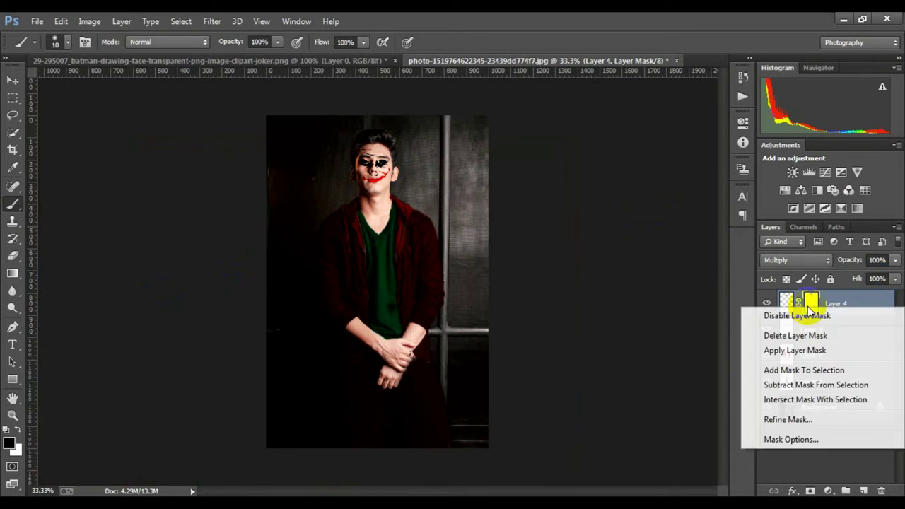
click(776, 349)
click(864, 490)
click(379, 145)
key(ctrl+plus)
Step: Set the paint colour to a bright green
key(ctrl+plus)
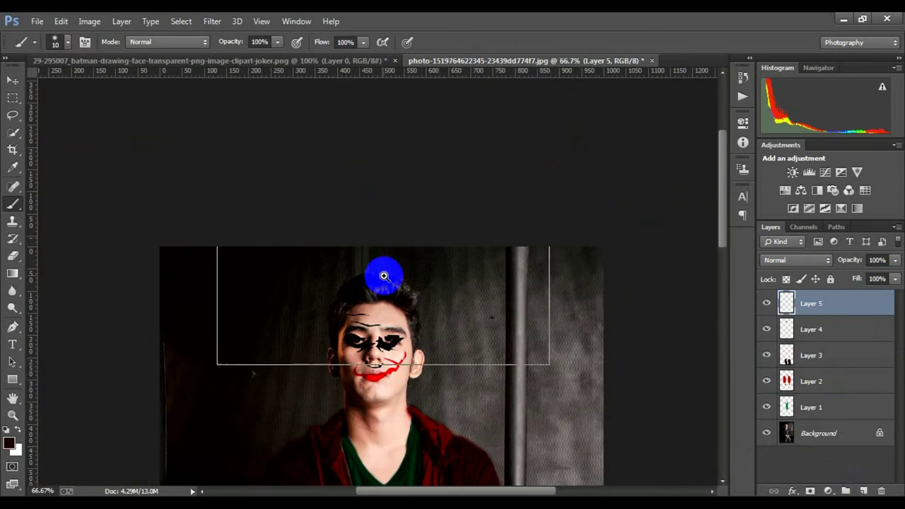
key(ctrl+plus)
click(15, 447)
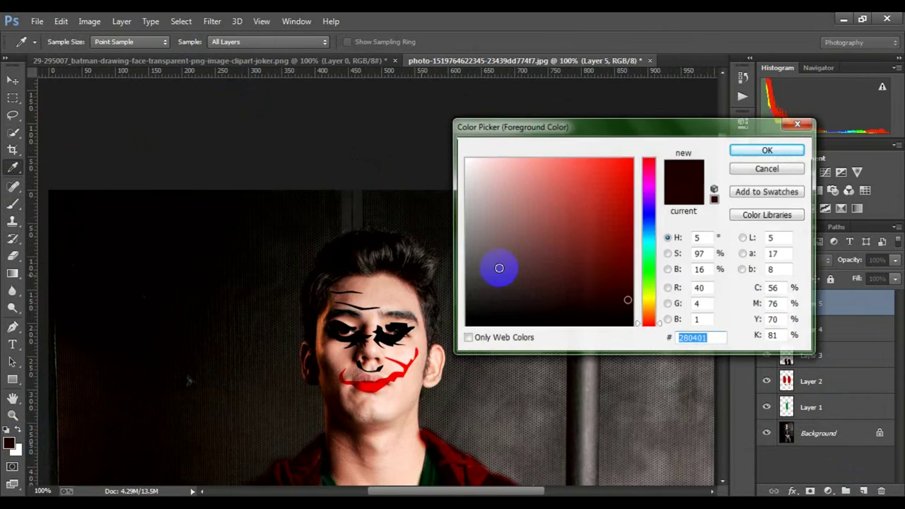
click(647, 261)
click(626, 225)
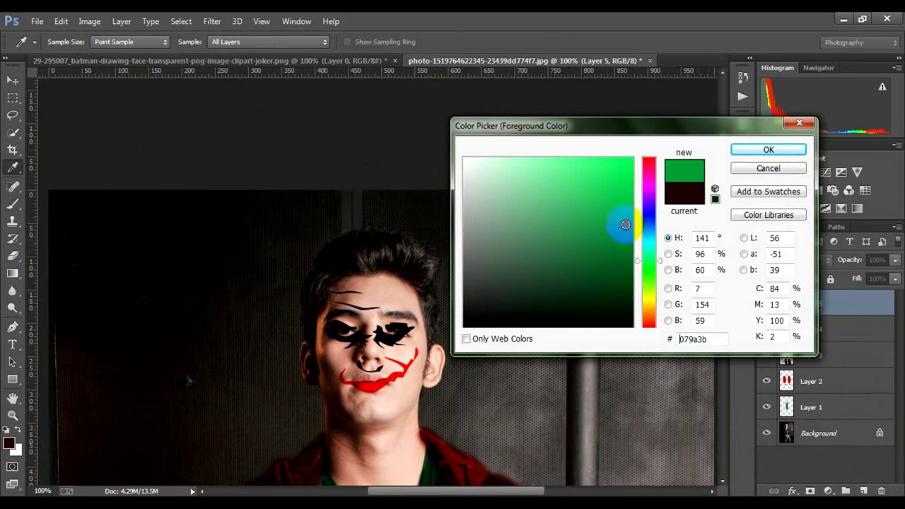
click(768, 149)
key(b)
Step: Paint green over the top and right side of the hair
ctrl+click(345, 252)
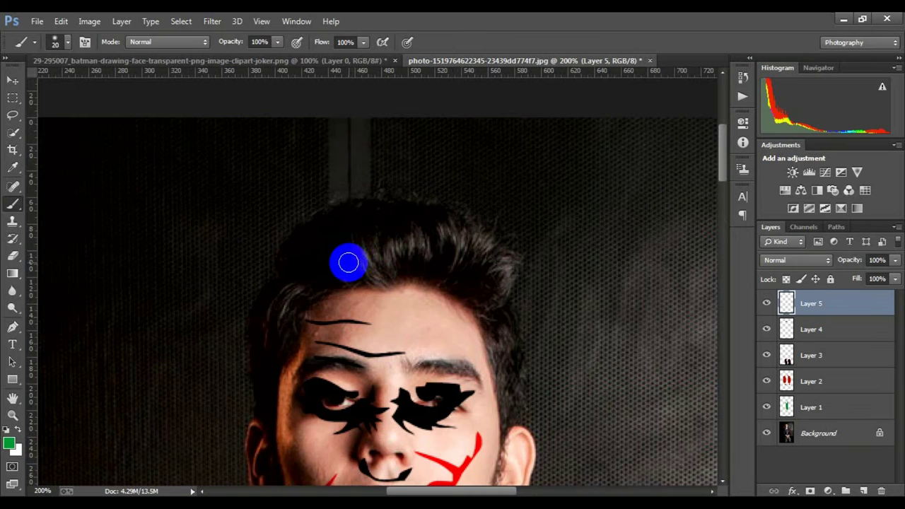
mouse_move(348, 263)
mouse_down()
mouse_move(372, 247)
mouse_move(389, 264)
mouse_move(380, 236)
mouse_move(351, 213)
mouse_move(293, 263)
mouse_move(271, 335)
mouse_move(283, 285)
mouse_up()
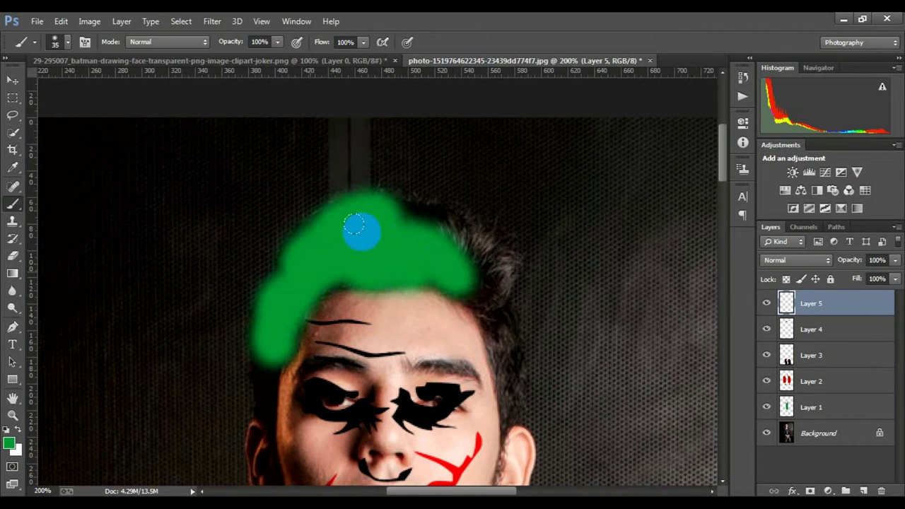
mouse_move(354, 225)
mouse_down()
mouse_move(460, 234)
mouse_move(498, 285)
mouse_move(498, 347)
mouse_up()
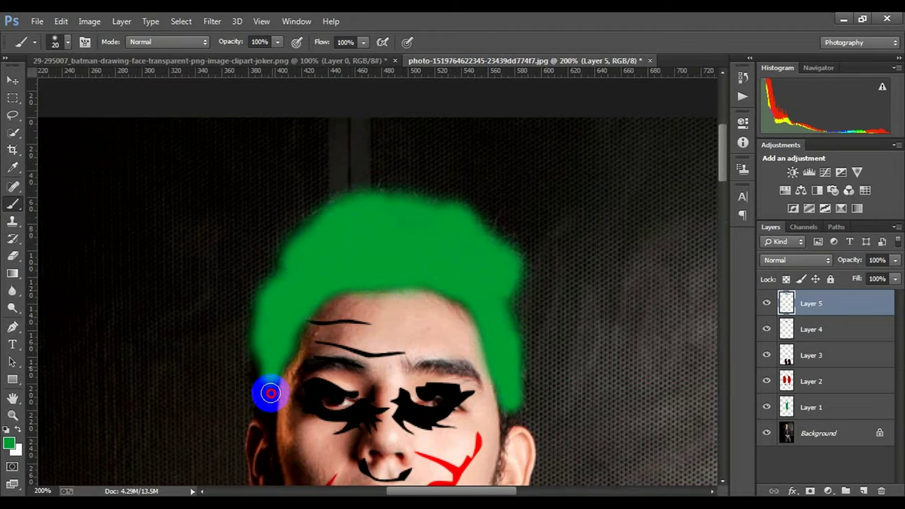
drag(269, 394, 261, 414)
scroll(263, 396, down, 3)
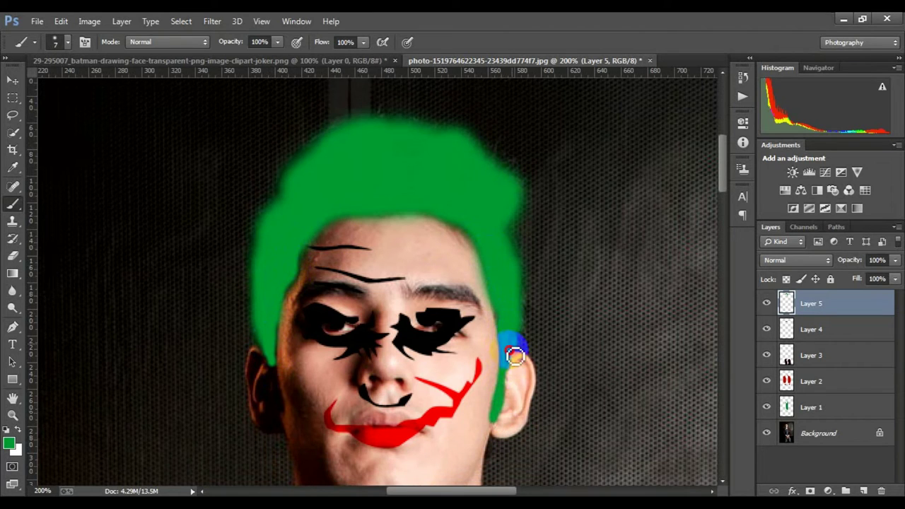
scroll(347, 225, down, 1)
scroll(347, 224, down, 2)
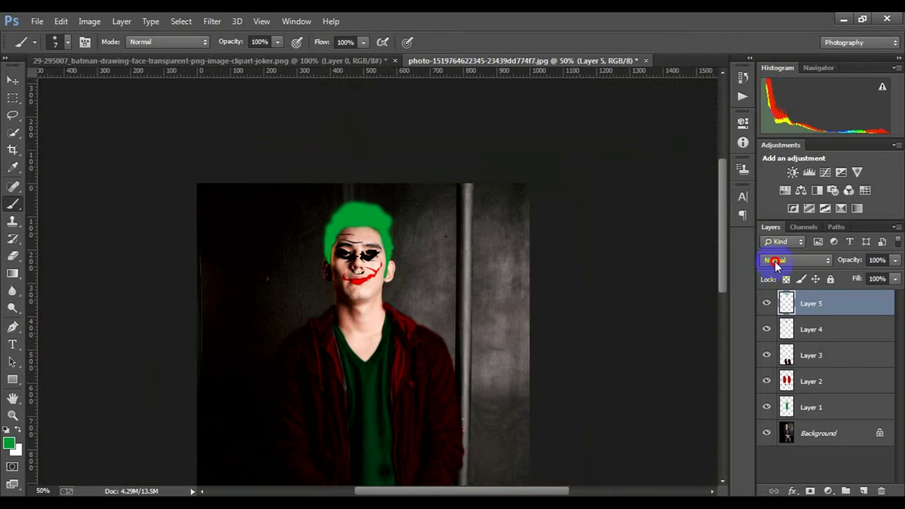
Step: Set Layer 5 to Multiply so the green tints the hair
click(796, 260)
click(778, 59)
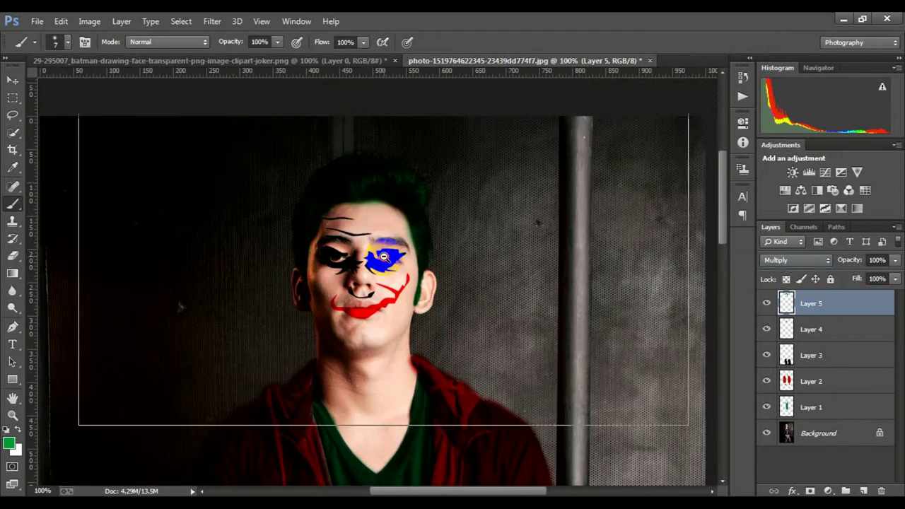
scroll(409, 263, down, 1)
scroll(400, 256, down, 1)
scroll(394, 252, up, 3)
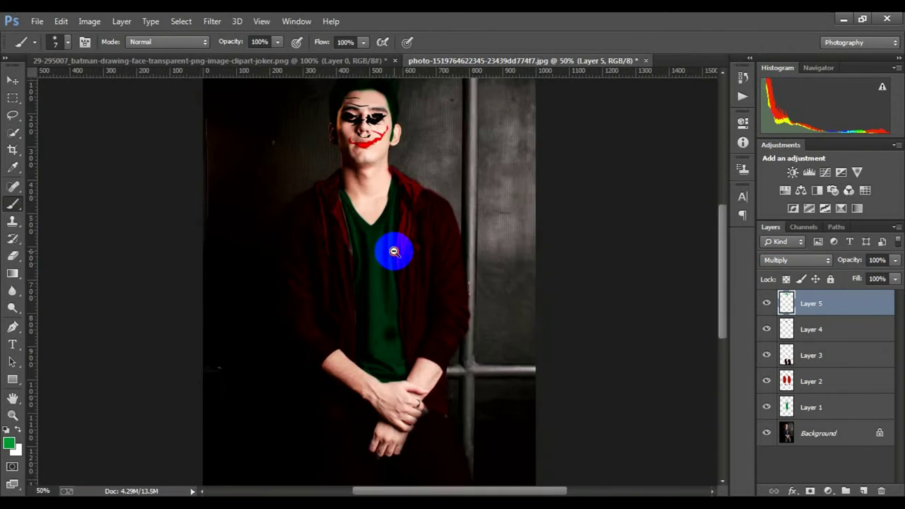
scroll(394, 252, down, 1)
Step: On a new Layer 6, paint a soft orange glow with a white core at the upper left
click(863, 491)
click(10, 444)
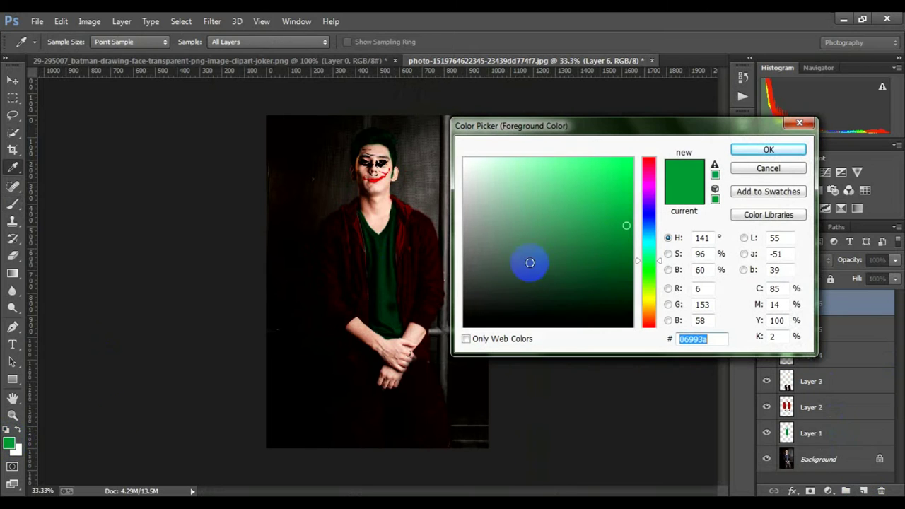
drag(638, 265, 640, 309)
click(769, 150)
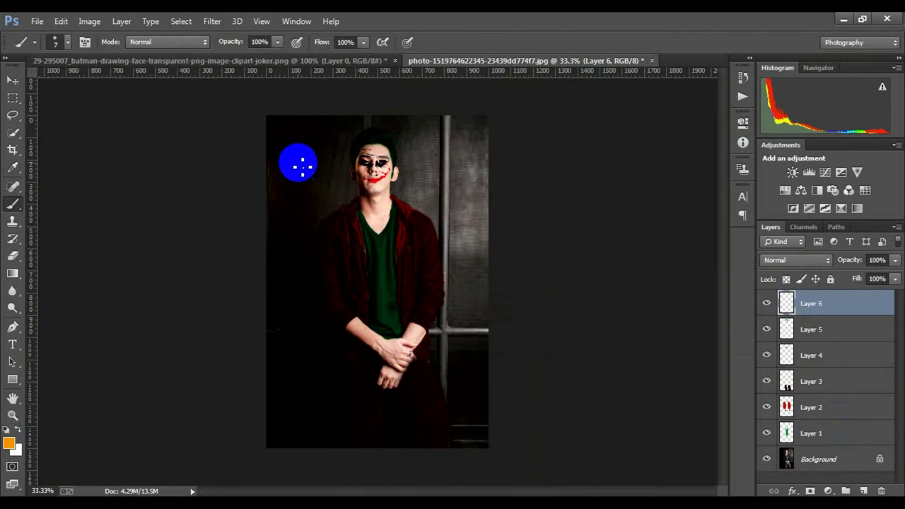
click(315, 181)
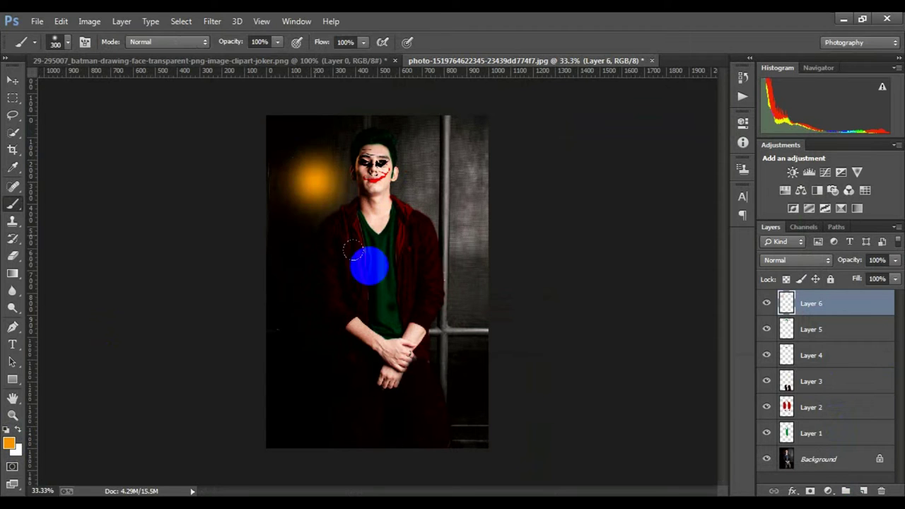
click(11, 446)
scroll(309, 170, up, 1)
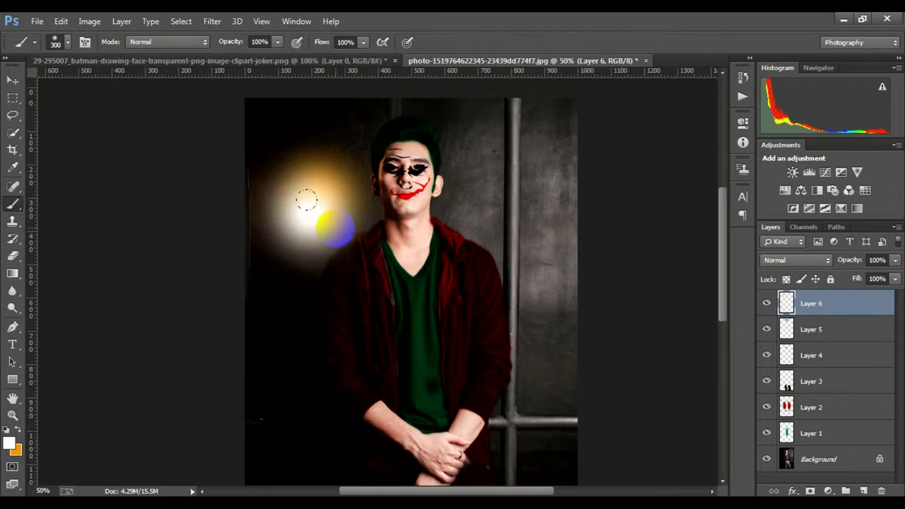
click(302, 187)
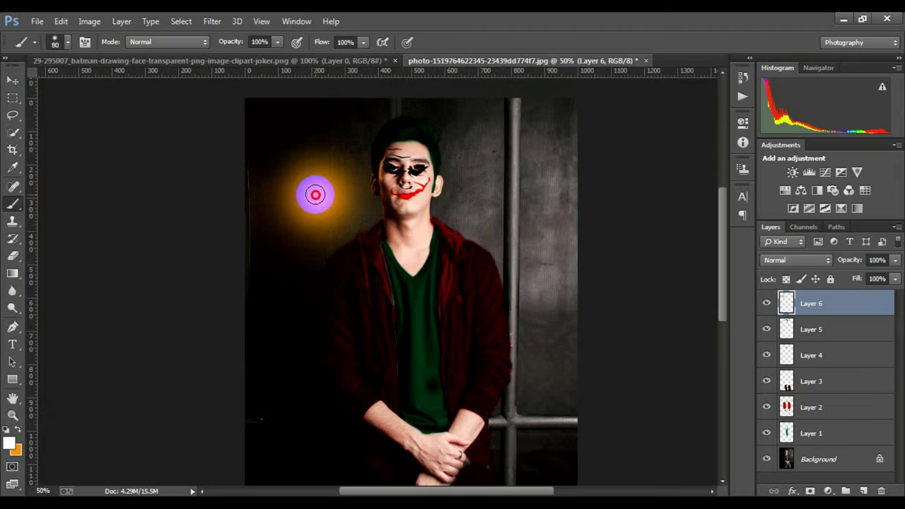
Step: Set the glow layer's blend mode to Screen after briefly trying Multiply
click(798, 260)
click(798, 116)
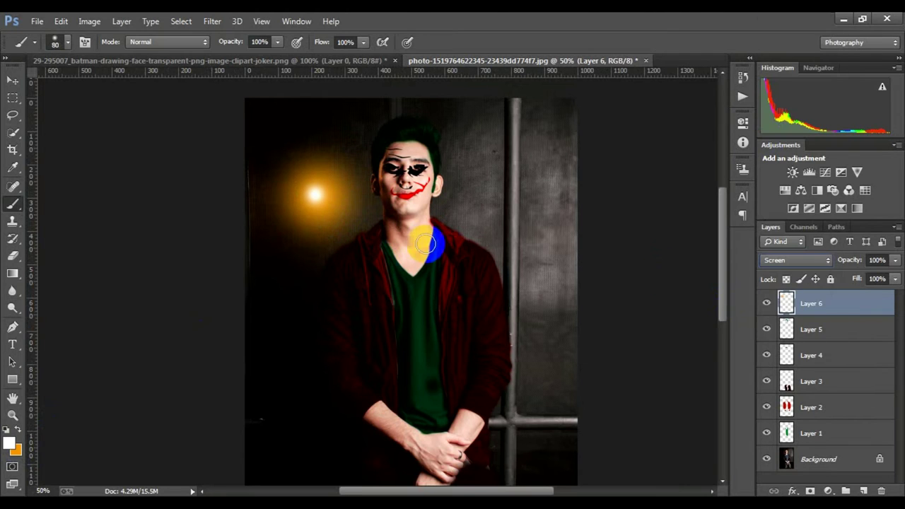
click(793, 261)
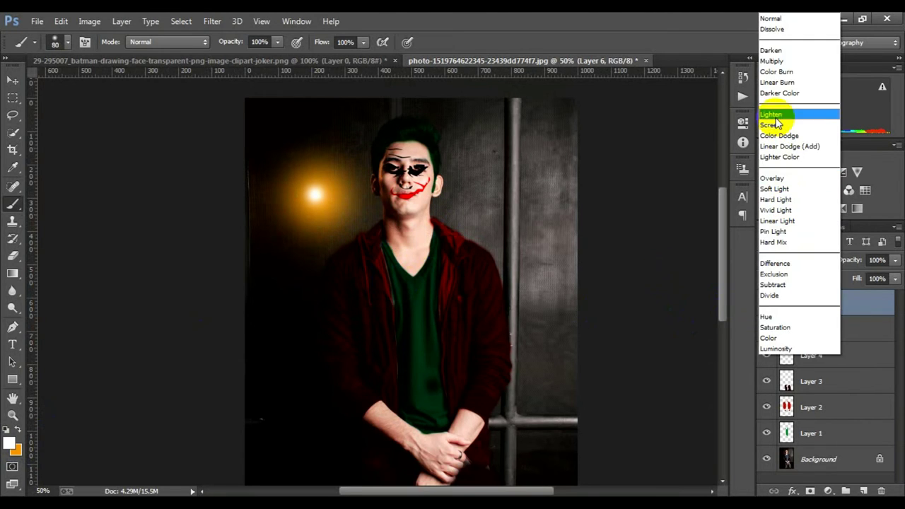
click(776, 120)
click(782, 261)
click(786, 58)
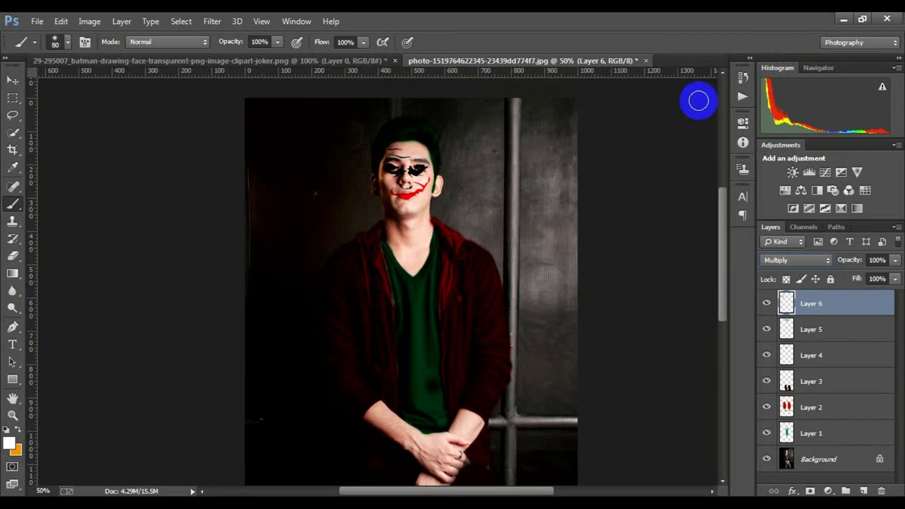
click(373, 220)
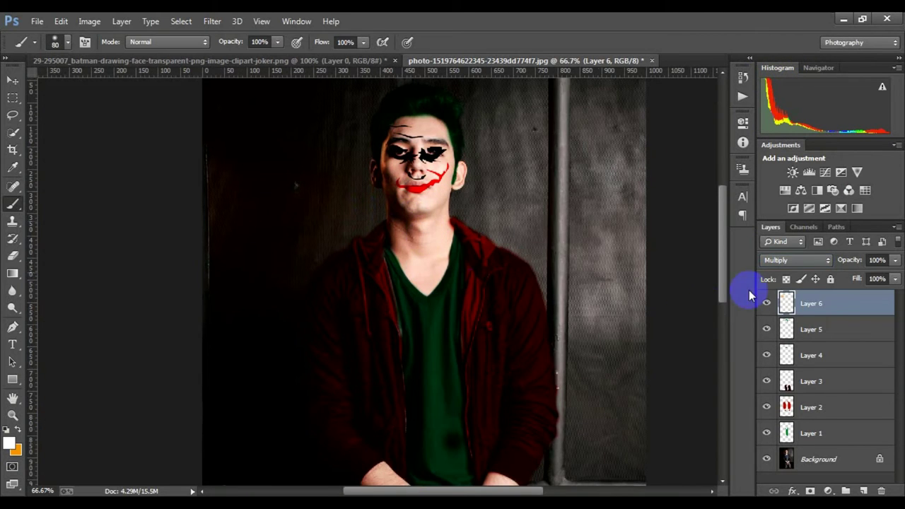
click(802, 260)
click(788, 127)
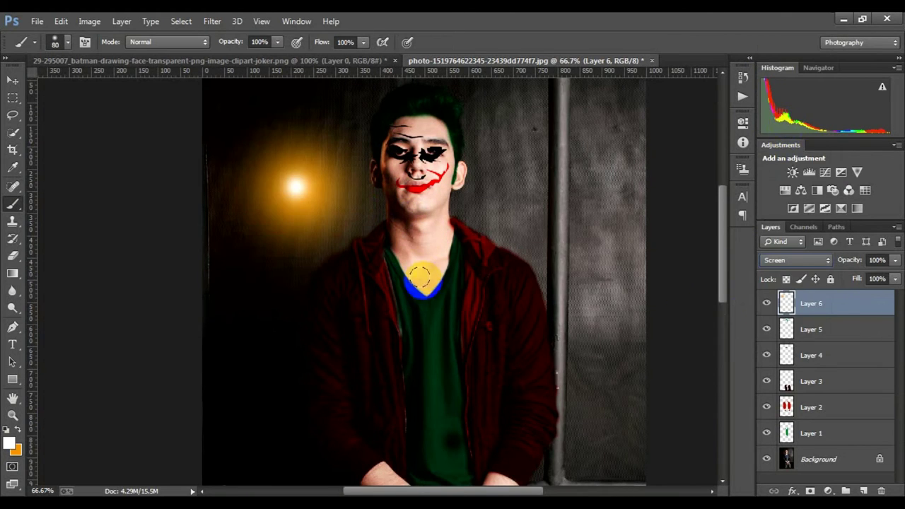
Step: Enlarge the orange glow to about 596% and move it toward the upper left
key(ctrl+minus)
key(ctrl+minus)
key(ctrl+minus)
key(ctrl+t)
key(ctrl+plus)
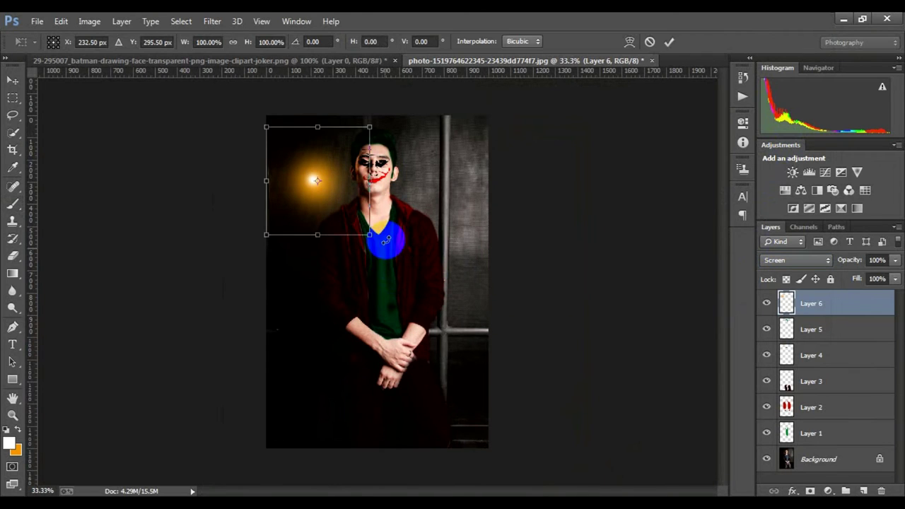
drag(370, 234, 632, 492)
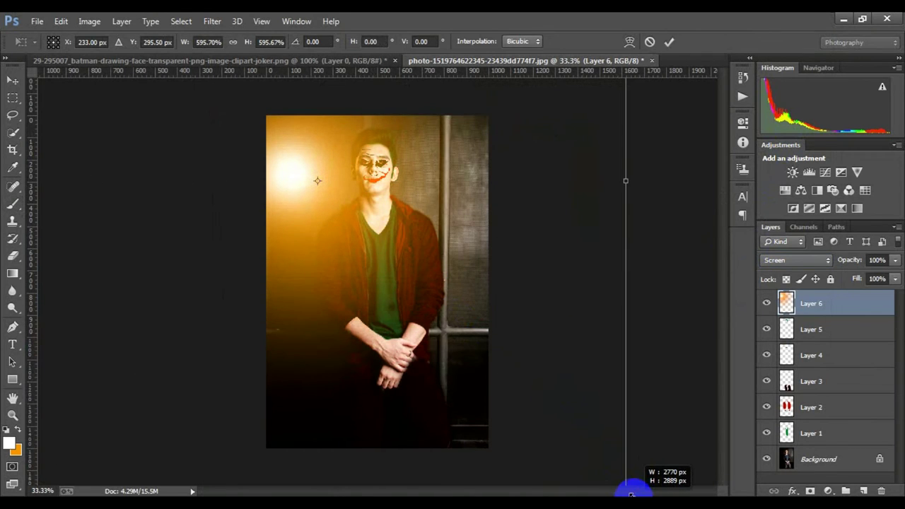
drag(378, 292, 363, 253)
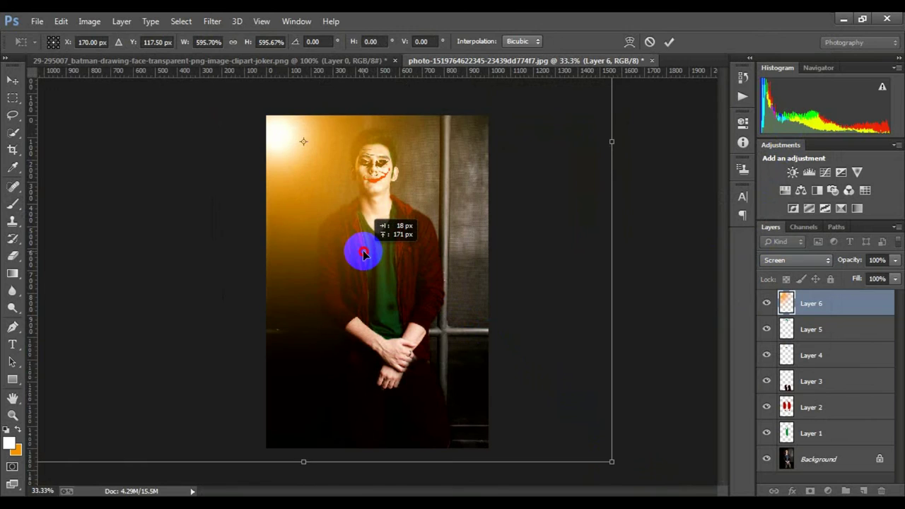
Step: Commit the glow transform and lower Layer 6's opacity to 59%
click(670, 42)
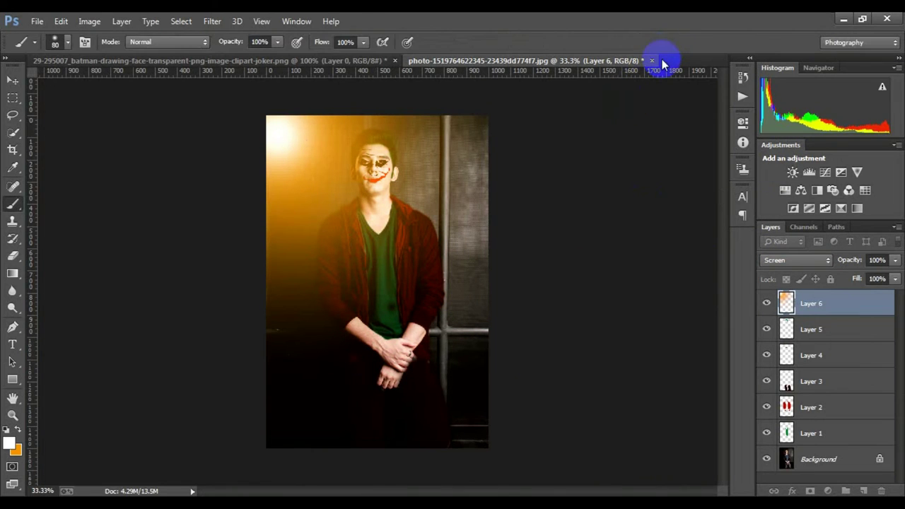
mouse_move(877, 281)
mouse_down()
mouse_move(861, 276)
mouse_move(872, 280)
mouse_up()
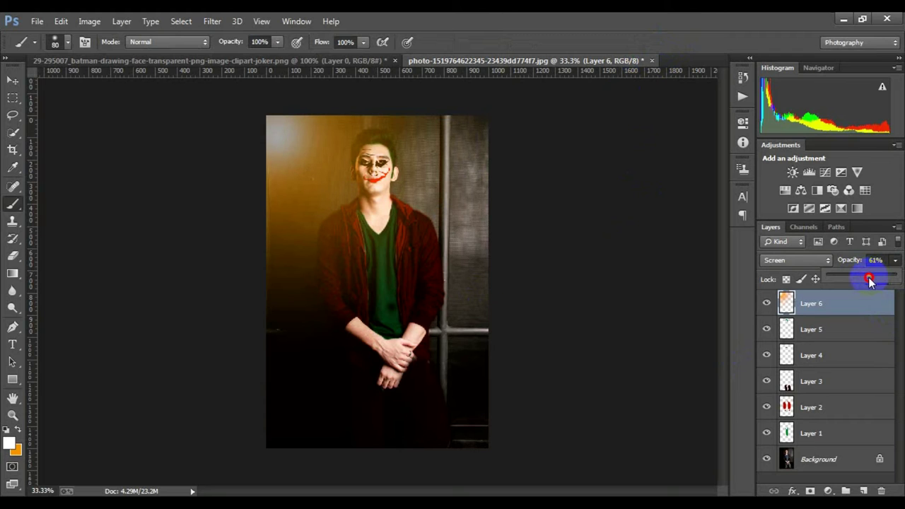
ctrl+click(398, 289)
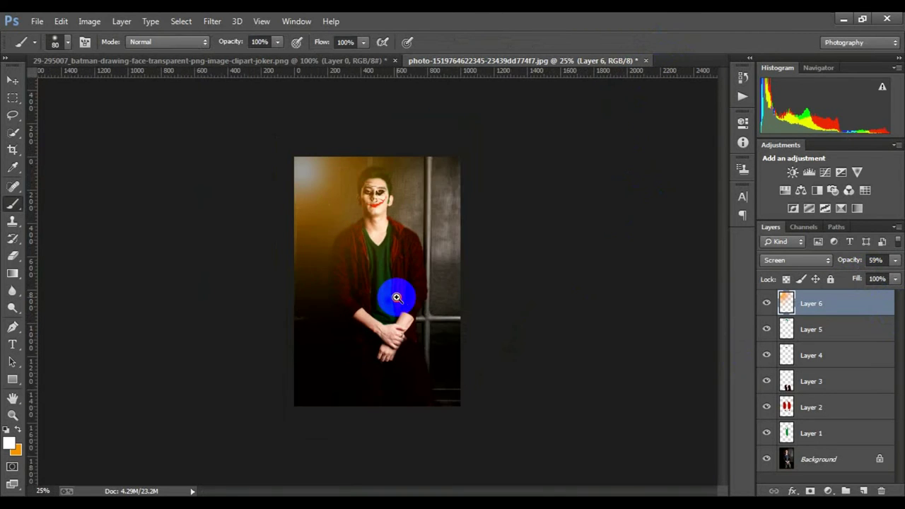
ctrl+click(397, 298)
alt+click(397, 300)
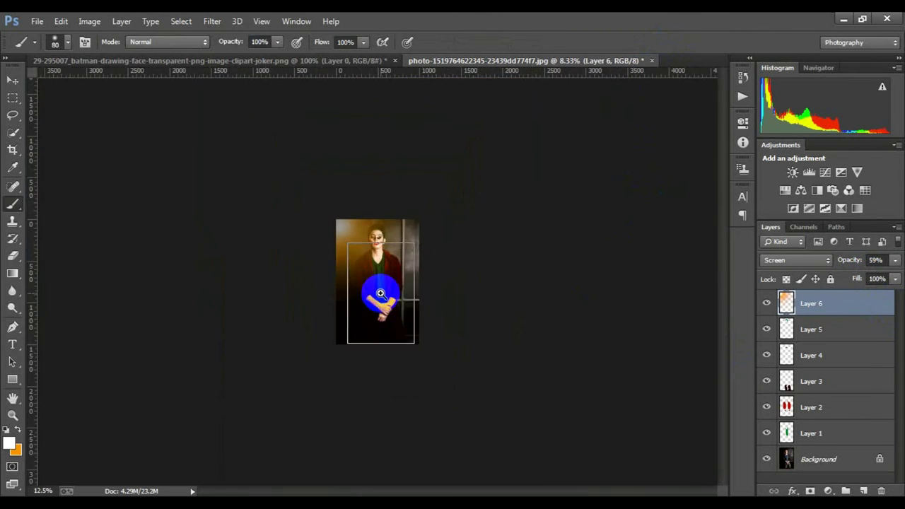
ctrl+click(380, 294)
Step: Reduce the glow layer's fill to 83%
drag(896, 281, 886, 295)
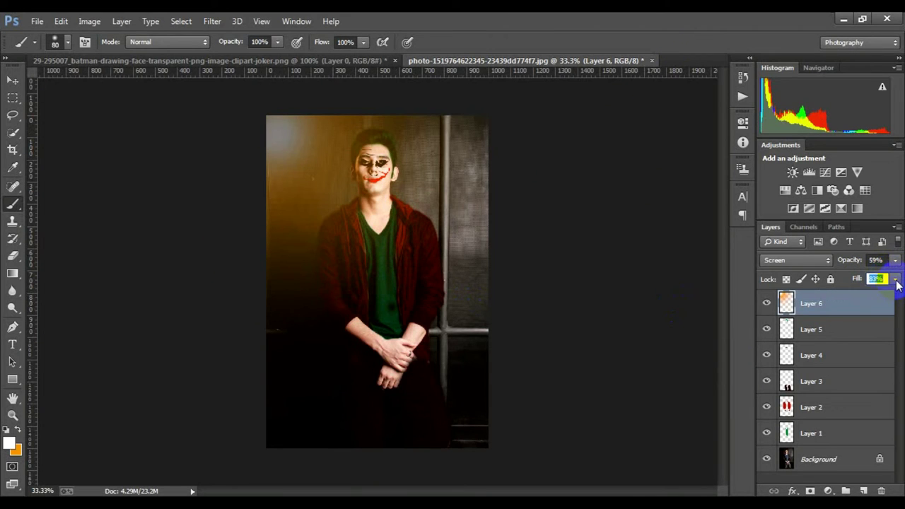
alt+click(423, 253)
alt+click(364, 257)
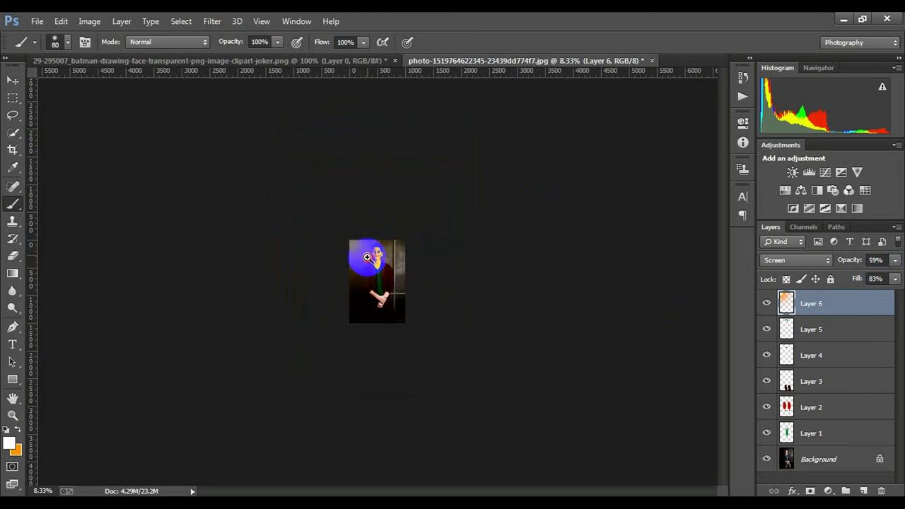
ctrl+click(379, 264)
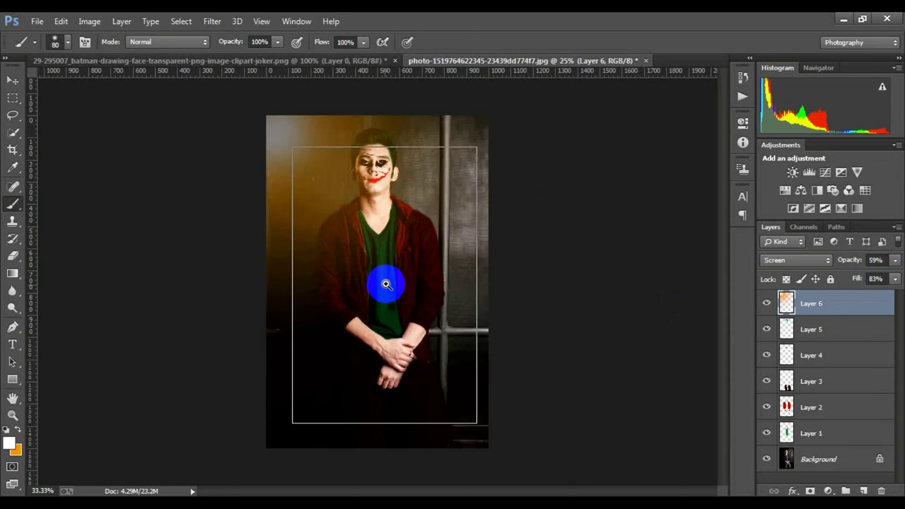
ctrl+click(398, 277)
alt+click(414, 261)
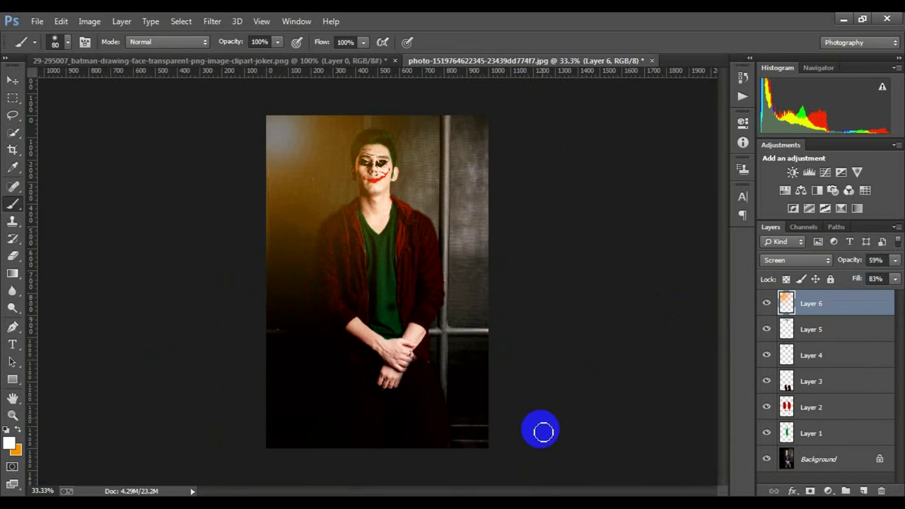
click(12, 442)
Step: Pick a red paint colour, add a new Layer 7 and set it to Screen
drag(647, 283, 647, 319)
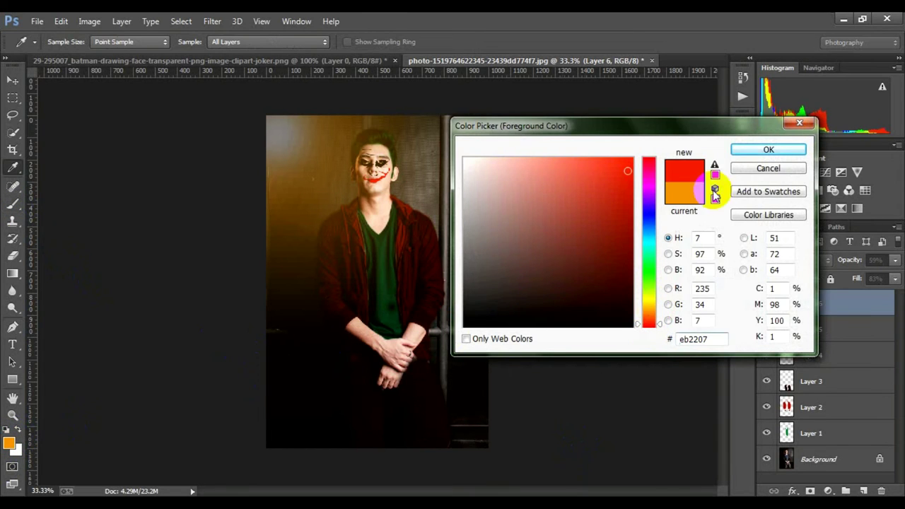
click(769, 150)
click(865, 491)
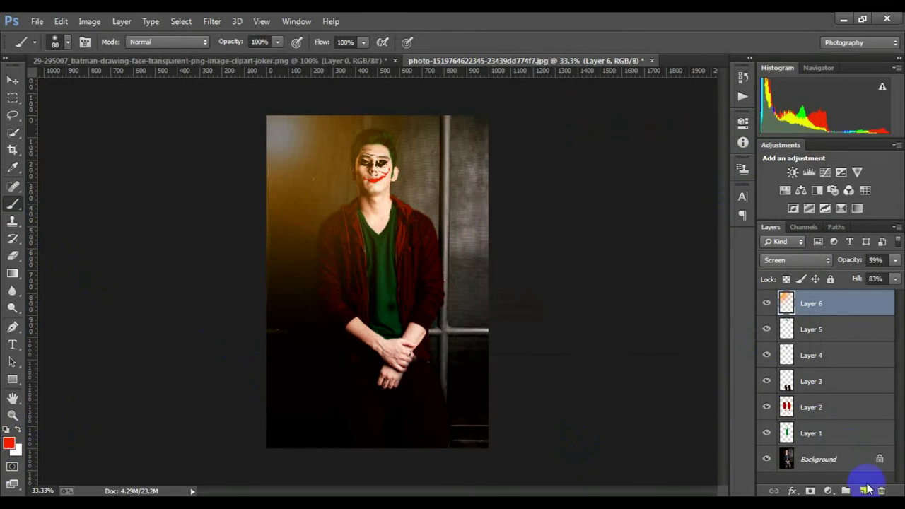
ctrl+click(459, 183)
ctrl+click(455, 178)
ctrl+click(427, 192)
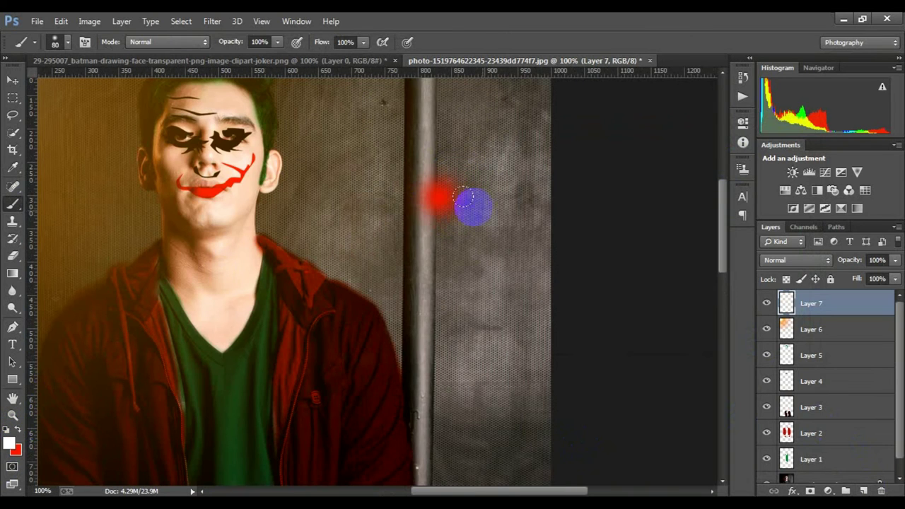
click(797, 260)
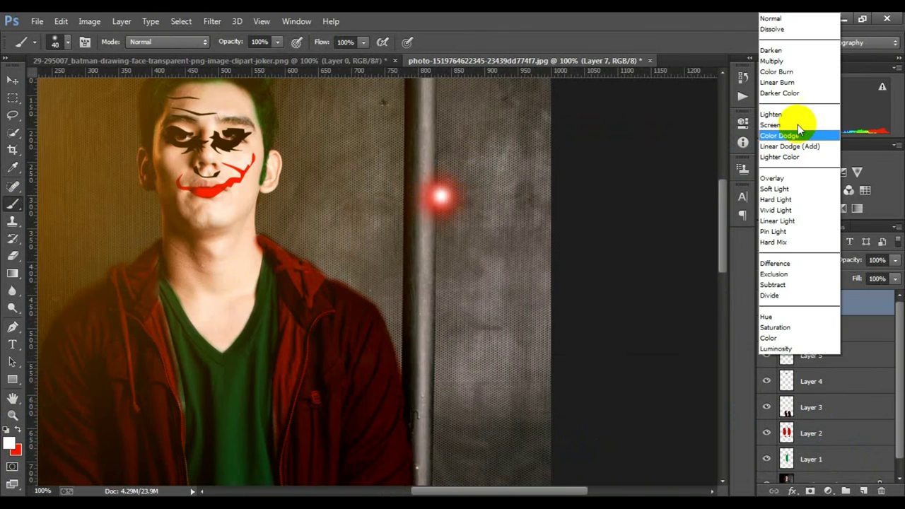
click(798, 123)
Step: Start transforming the glow and move it up beside the man
key(ctrl+t)
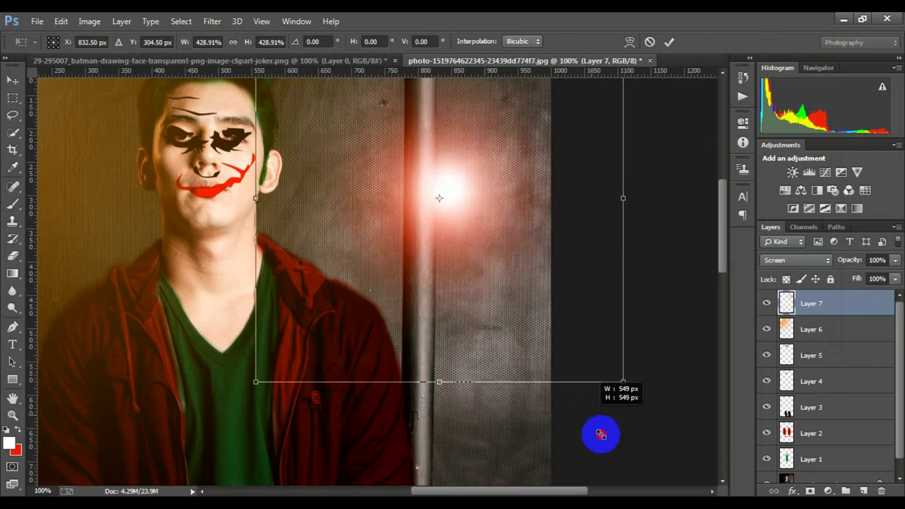
drag(481, 238, 487, 322)
alt+click(488, 322)
alt+click(486, 311)
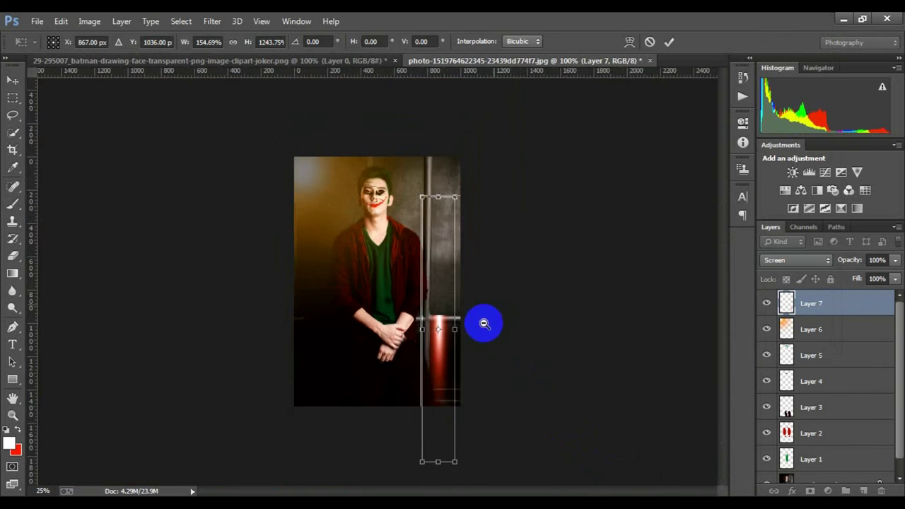
drag(460, 326, 448, 191)
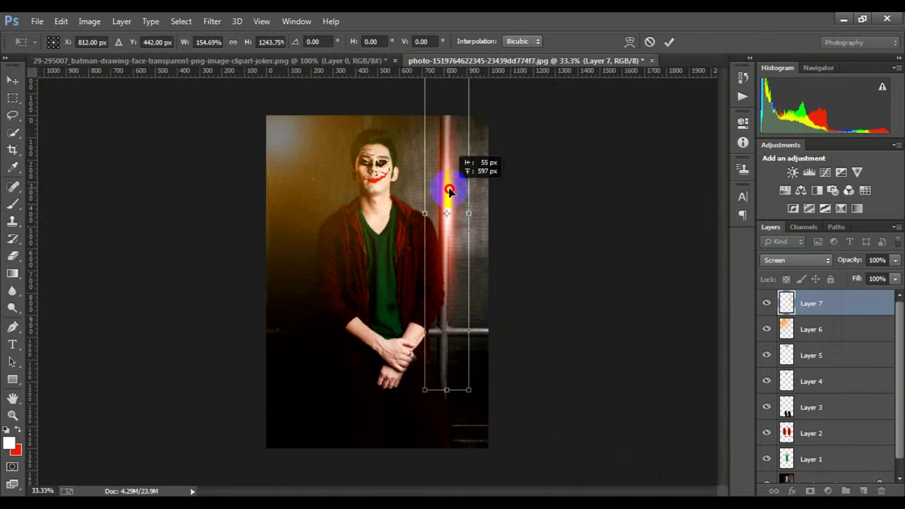
Step: Stretch the glow downward into a tall red streak along the pipe and apply it
drag(446, 390, 445, 488)
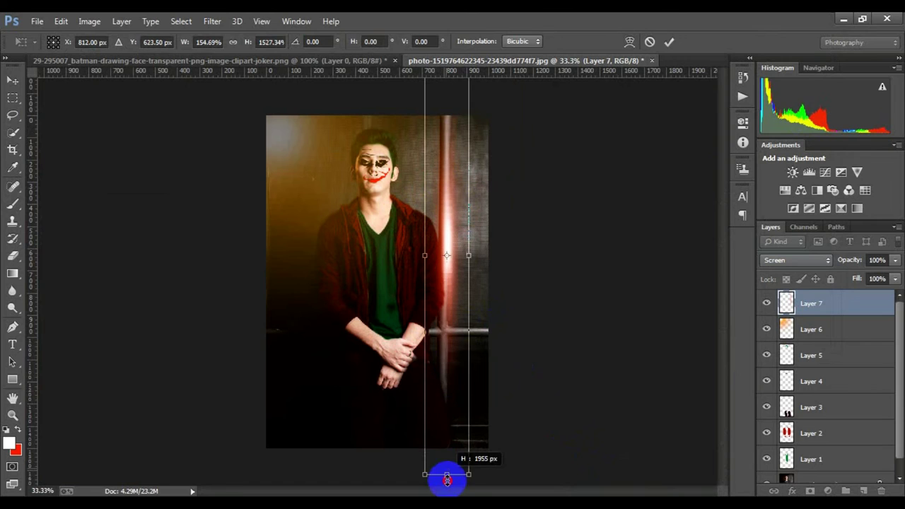
alt+click(467, 235)
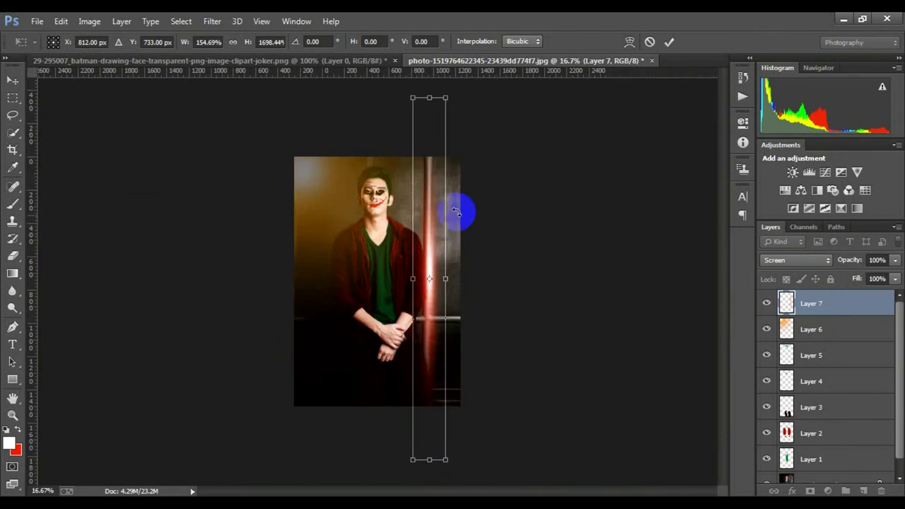
alt+click(457, 208)
drag(411, 202, 417, 177)
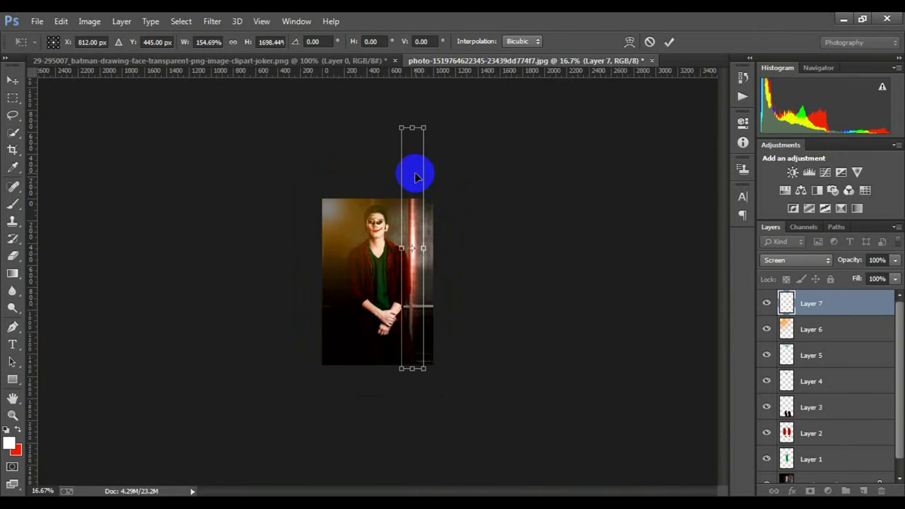
key(Return)
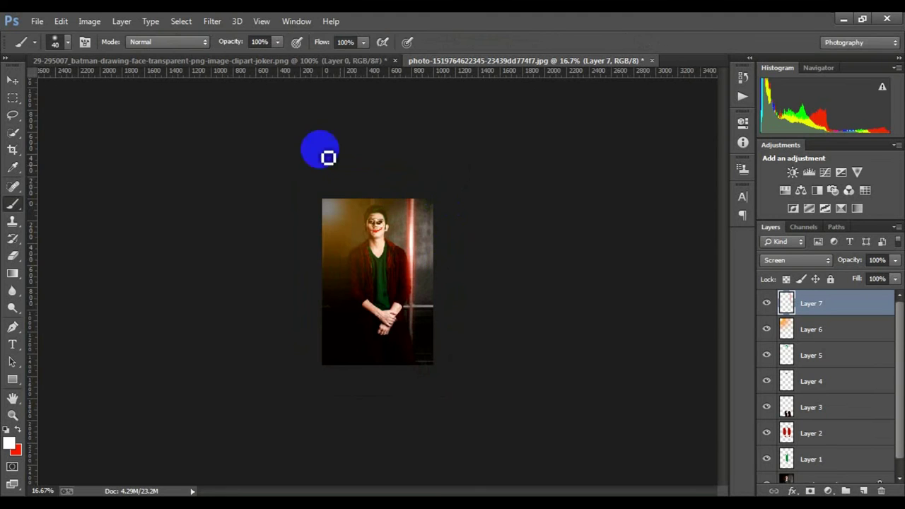
alt+click(376, 313)
ctrl+click(387, 266)
ctrl+click(387, 266)
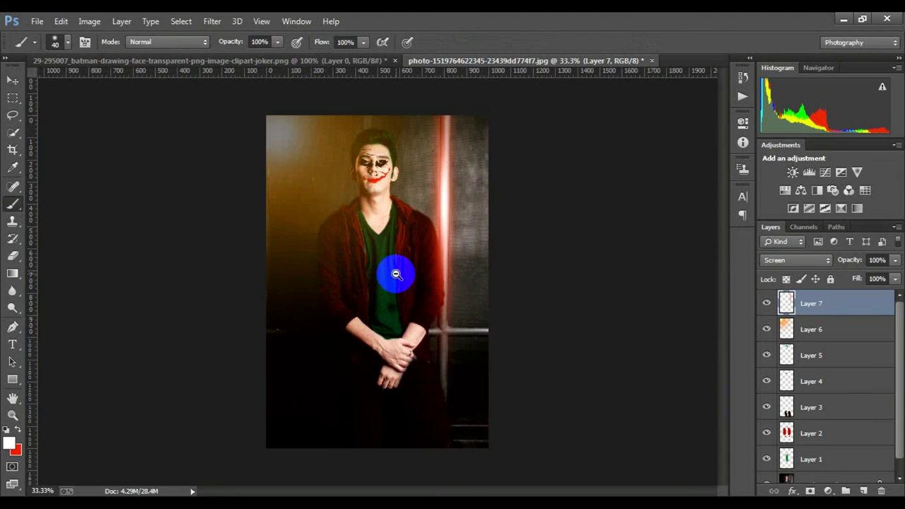
alt+click(396, 273)
click(401, 285)
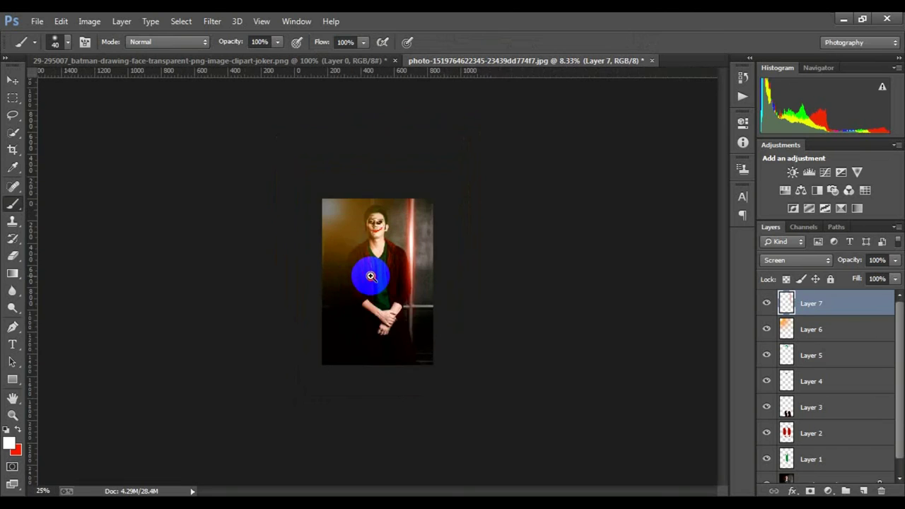
Step: Flatten the image, then undo to restore the separate layers
scroll(849, 425, down, 1)
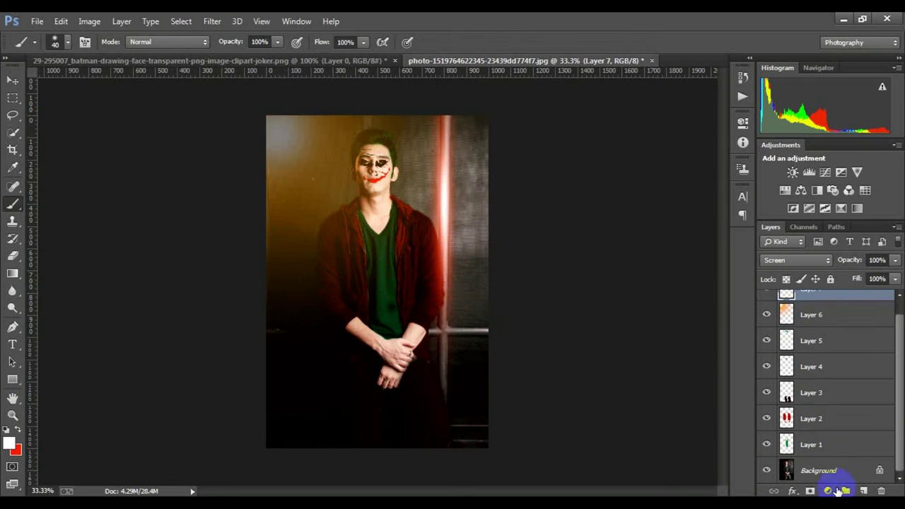
right_click(831, 477)
click(817, 429)
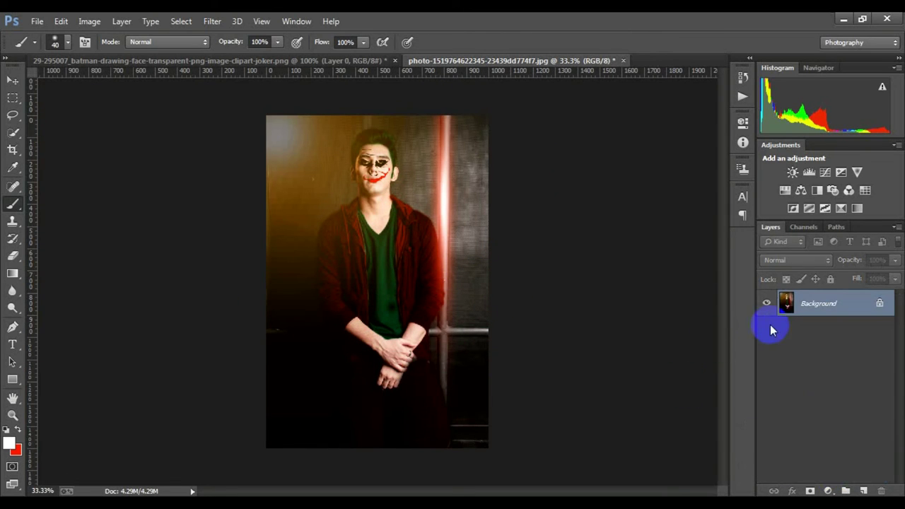
key(ctrl+z)
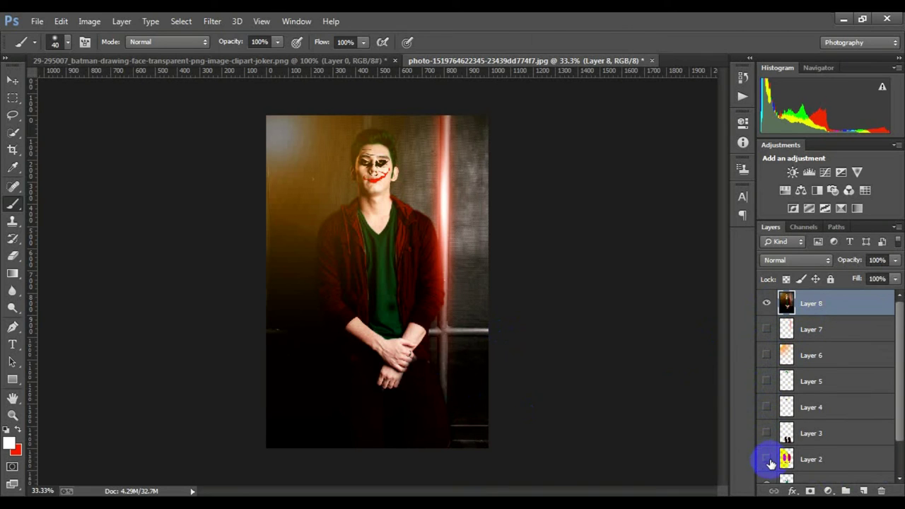
Step: Toggle the merged Layer 8's visibility to compare the Joker edit with the original
scroll(771, 463, down, 1)
scroll(771, 464, up, 1)
click(767, 304)
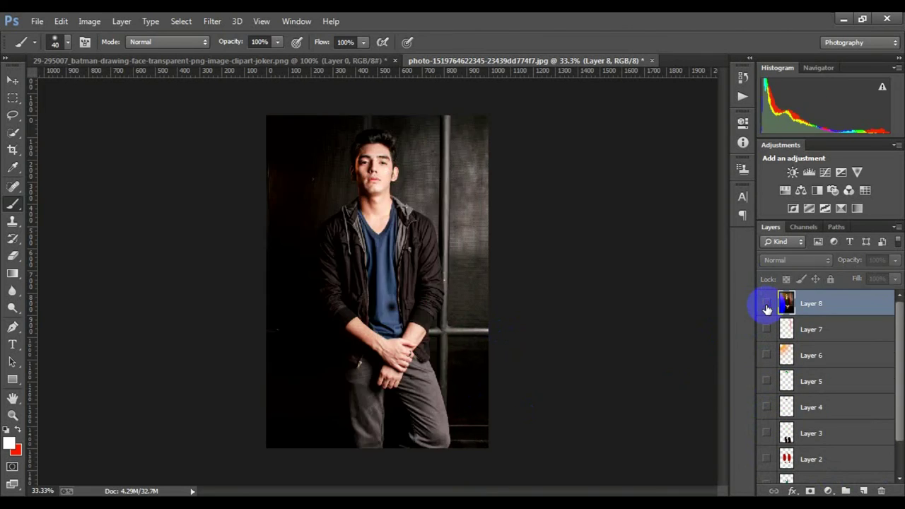
click(766, 304)
click(767, 304)
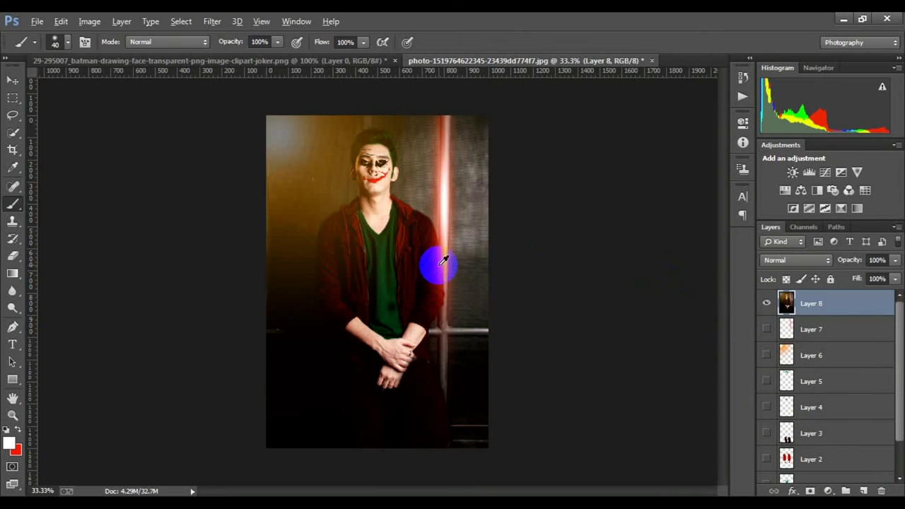
key(ctrl+minus)
key(ctrl+minus)
key(ctrl+minus)
key(ctrl+plus)
key(ctrl+plus)
key(ctrl+plus)
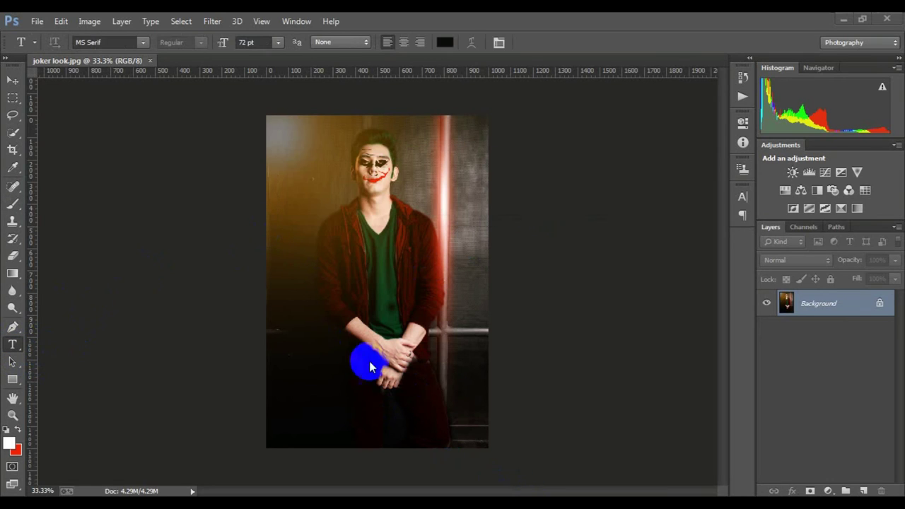
Step: Type JOKER on the photo and scale it up large across the chest
click(323, 196)
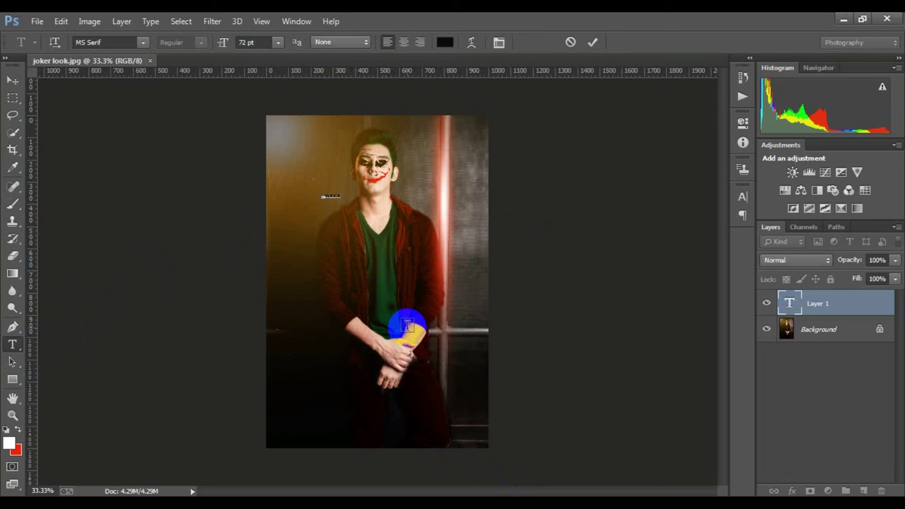
key(ctrl+Return)
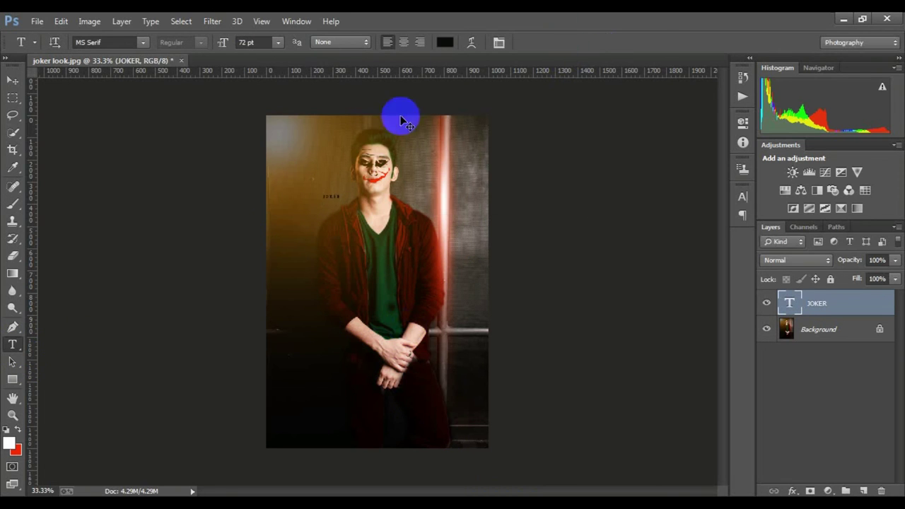
scroll(330, 202, up, 3)
key(ctrl+t)
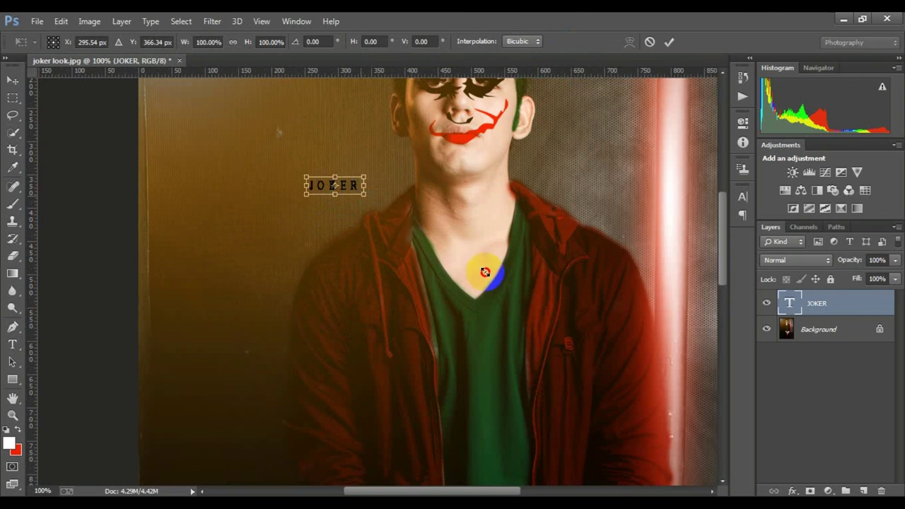
mouse_move(362, 192)
mouse_down()
mouse_move(542, 299)
mouse_move(544, 285)
mouse_up()
scroll(544, 284, down, 1)
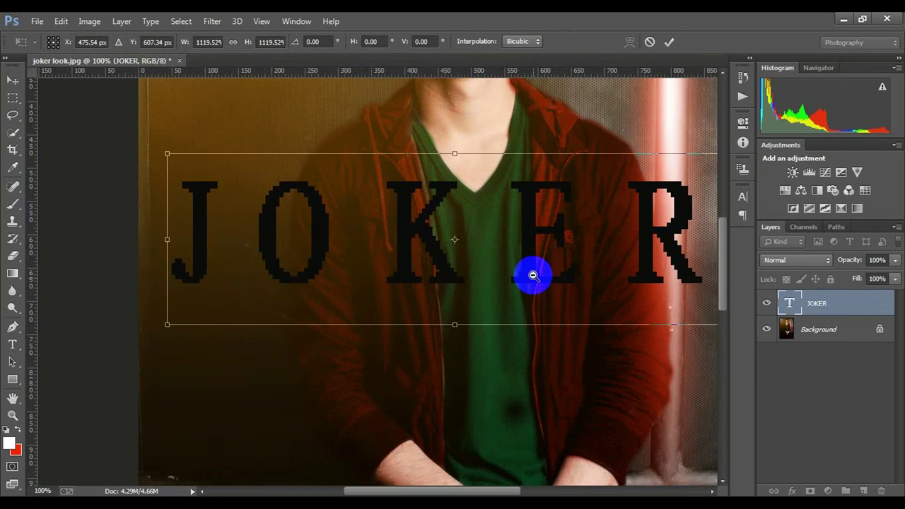
scroll(534, 273, down, 1)
scroll(534, 274, down, 1)
scroll(552, 263, down, 1)
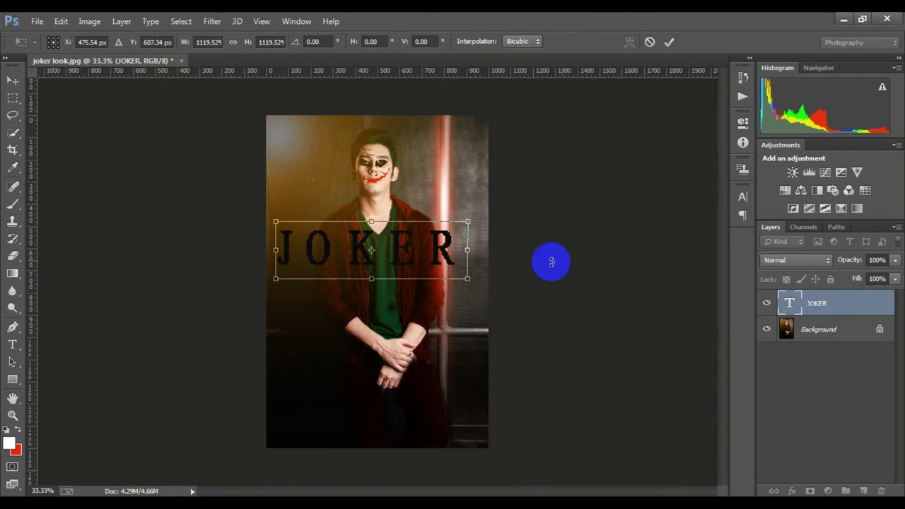
click(669, 42)
Step: Recolour the JOKER letters light grey (d4d1d1)
drag(449, 248, 157, 445)
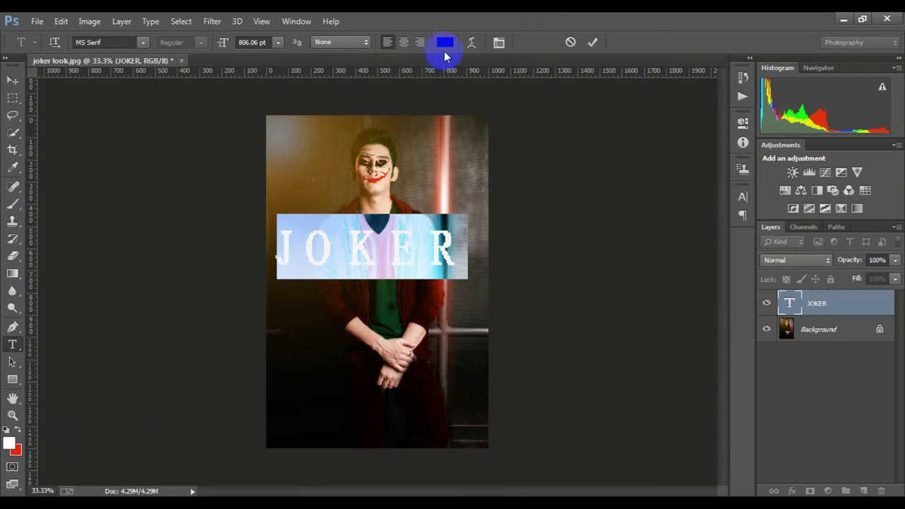
click(444, 46)
mouse_move(469, 166)
mouse_down()
mouse_move(479, 168)
mouse_move(466, 186)
mouse_move(466, 218)
mouse_up()
click(785, 150)
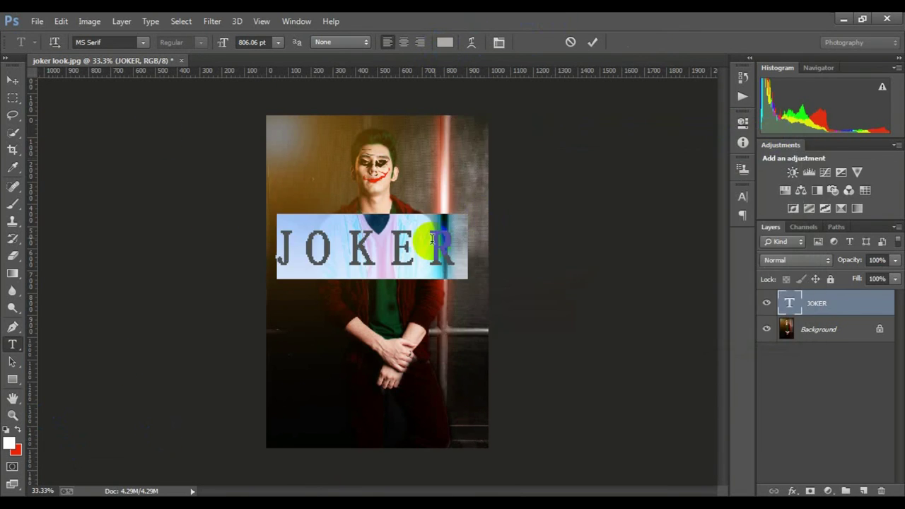
click(594, 42)
Step: Move the JOKER title down to the bottom of the photo
key(ctrl+t)
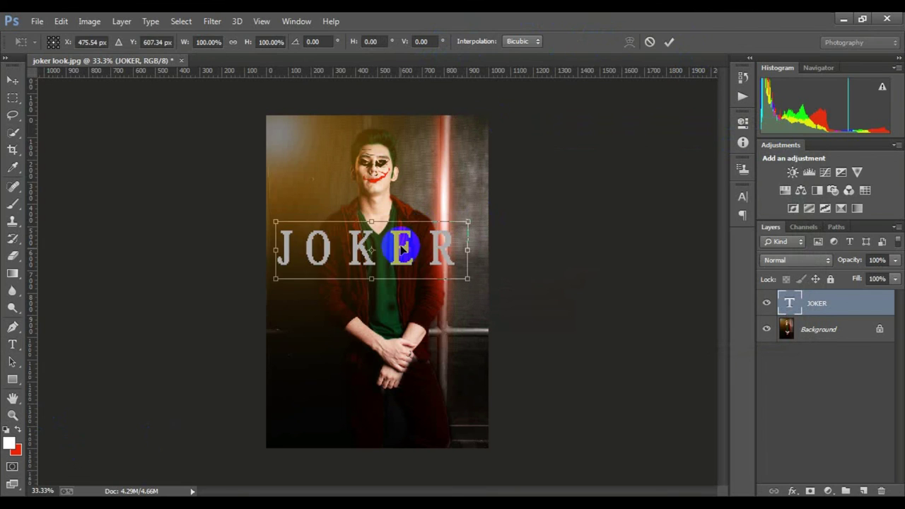
mouse_move(404, 254)
mouse_down()
mouse_move(418, 411)
mouse_move(424, 405)
mouse_up()
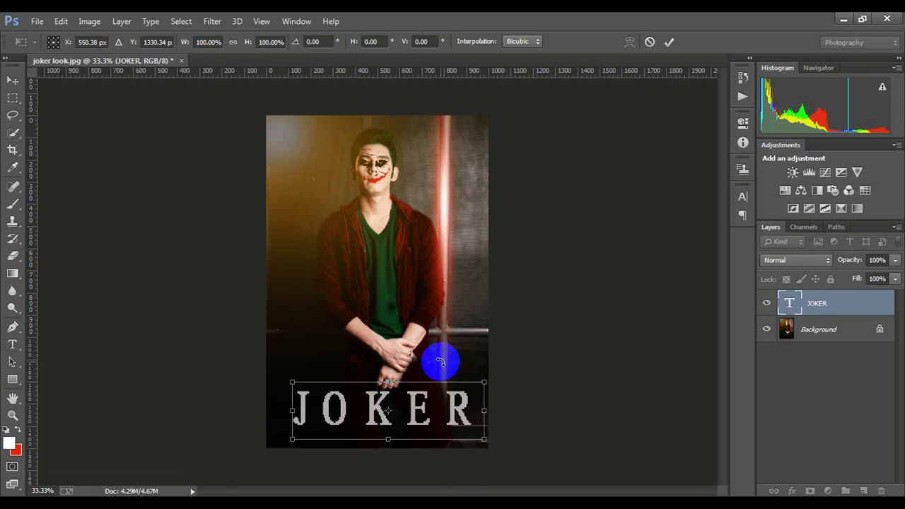
key(Return)
scroll(457, 296, down, 2)
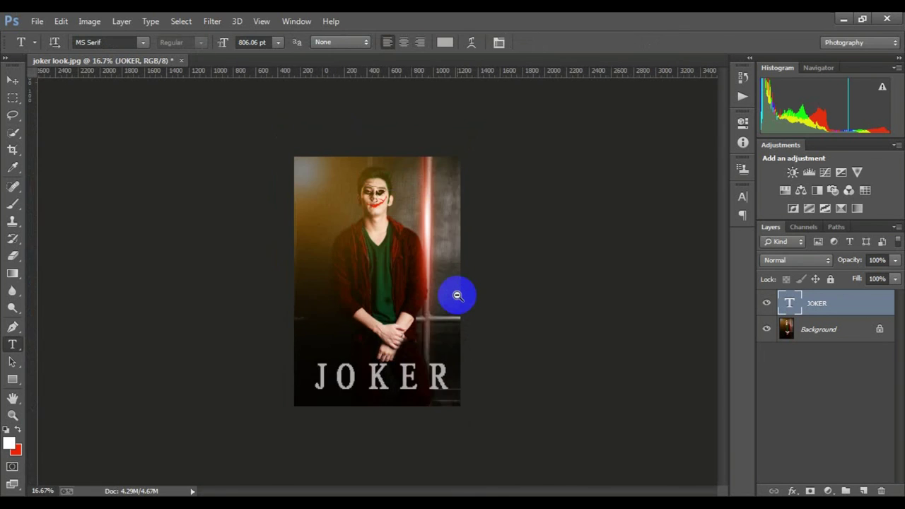
scroll(457, 297, down, 1)
scroll(424, 301, up, 1)
scroll(382, 304, up, 1)
scroll(397, 306, up, 1)
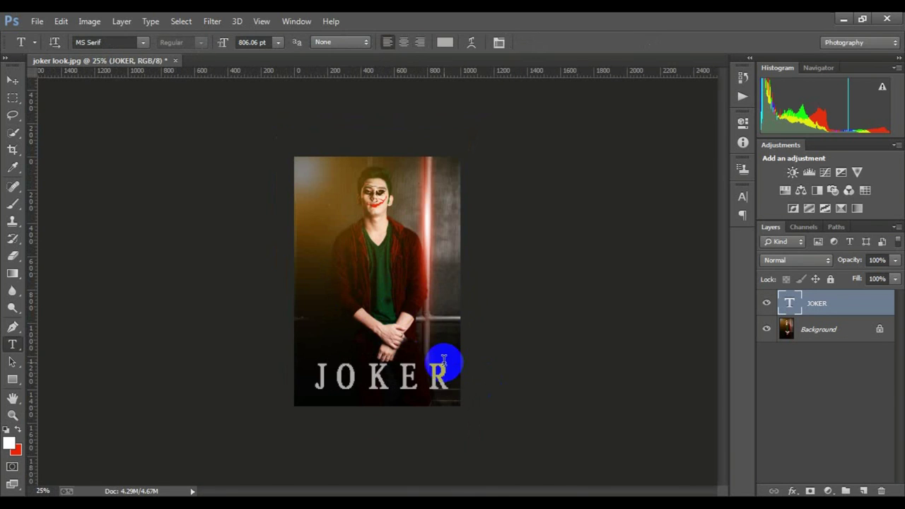